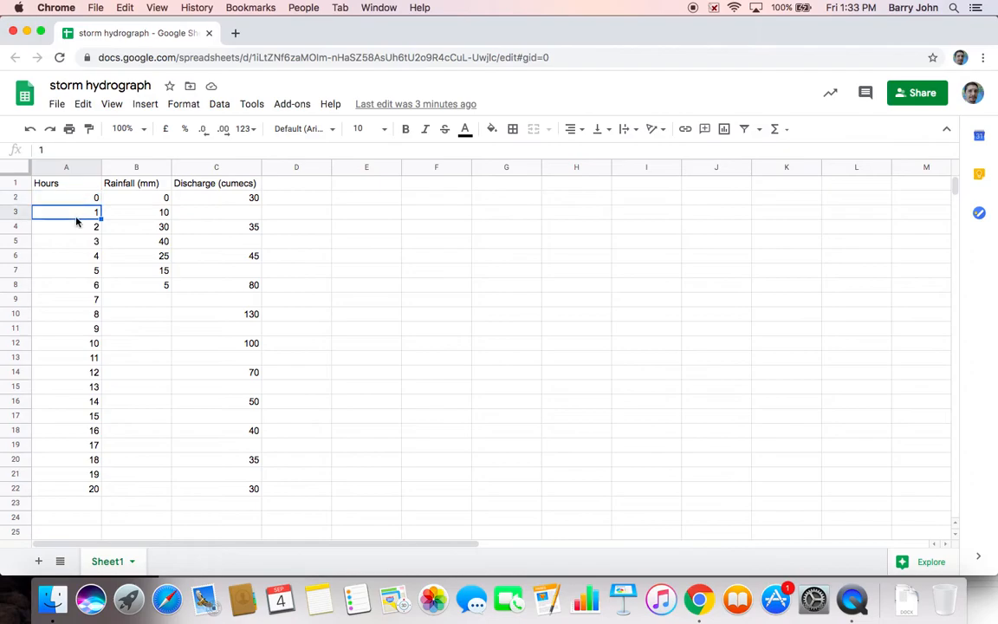
# Examine the hours, rainfall and discharge values in the data table.
pyautogui.click(72, 316)
pyautogui.click(75, 391)
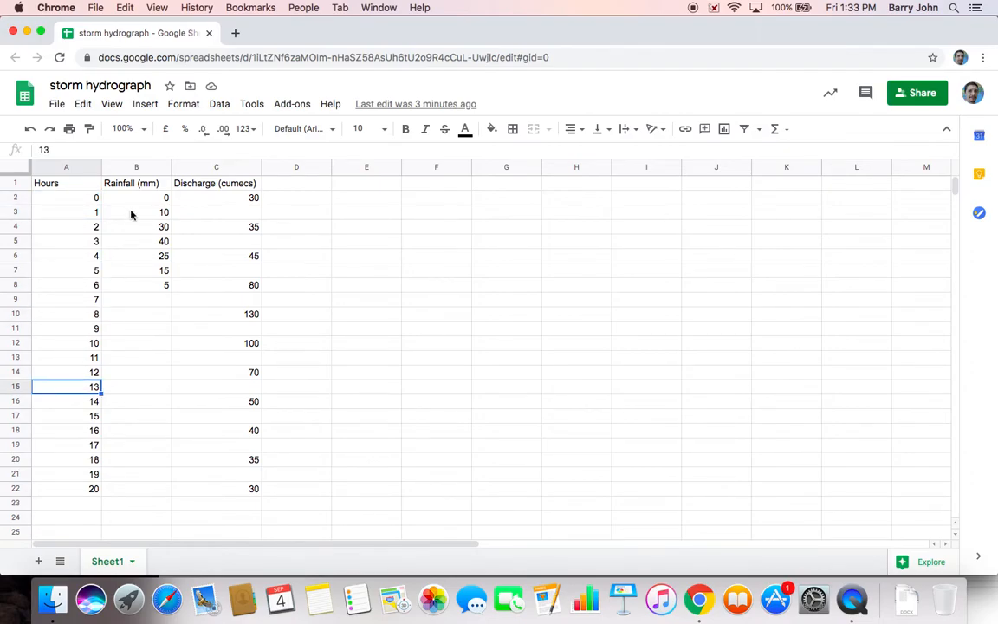
pyautogui.click(153, 216)
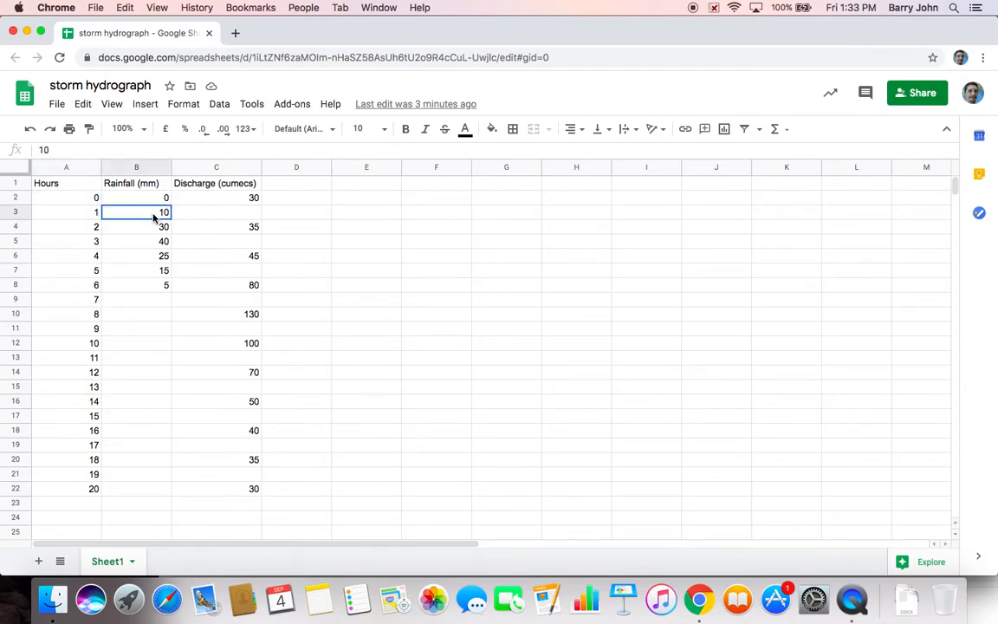
pyautogui.click(143, 227)
pyautogui.click(145, 242)
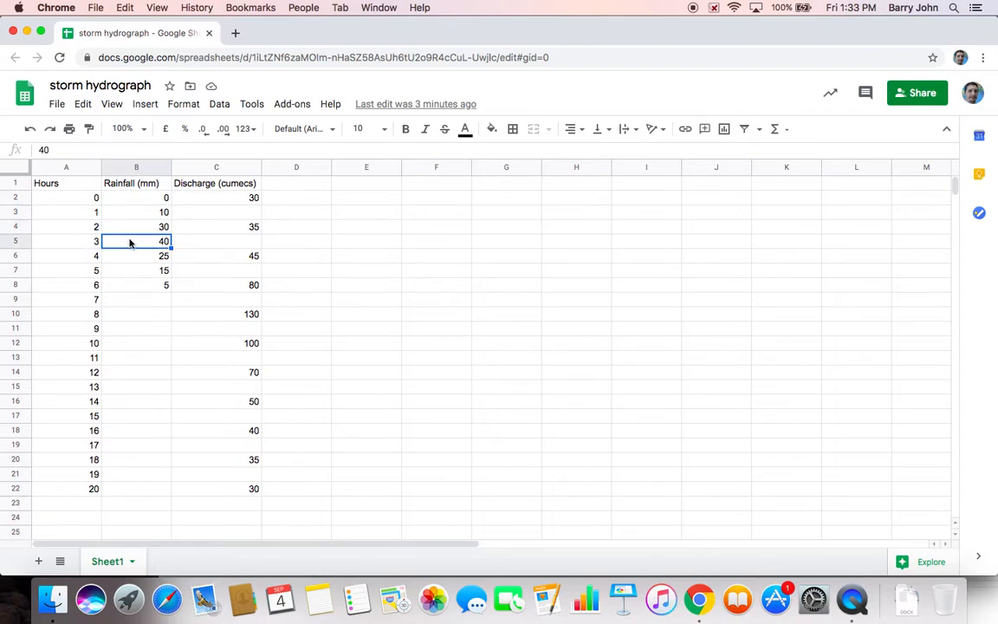
pyautogui.click(232, 198)
pyautogui.click(228, 228)
pyautogui.click(226, 285)
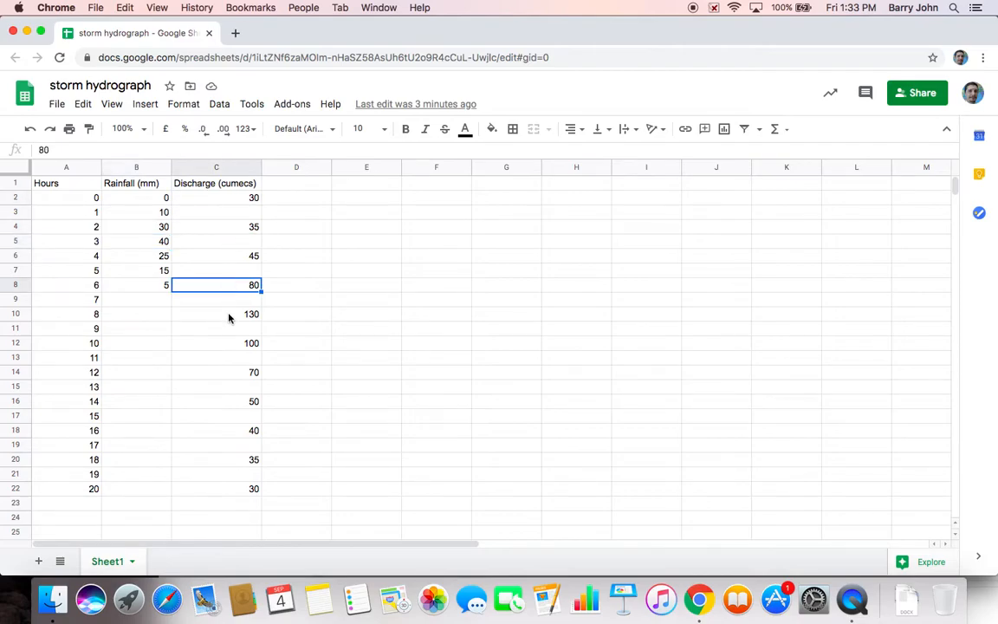
pyautogui.click(229, 345)
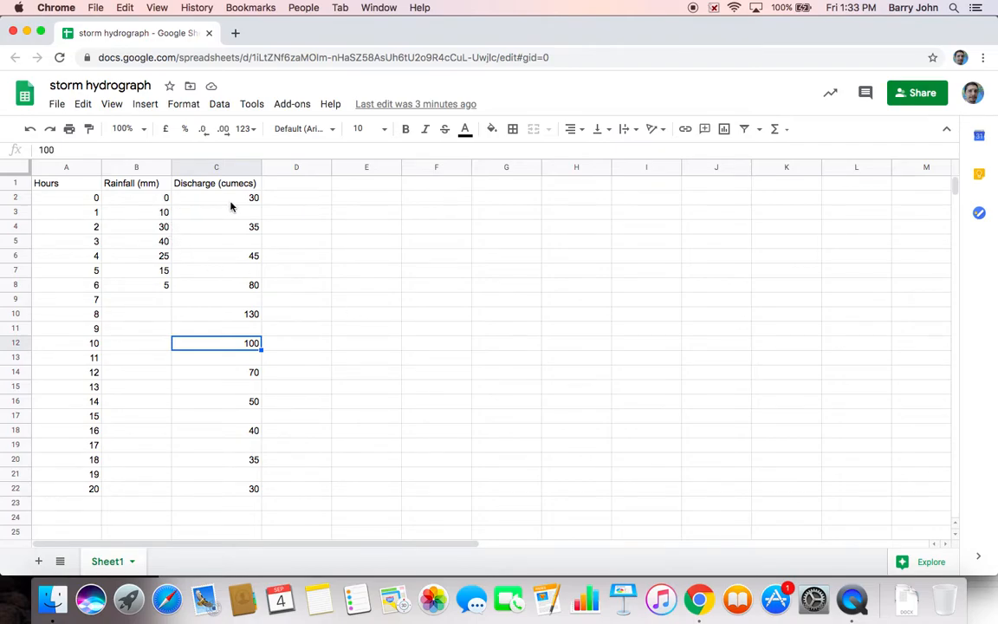
# Insert a chart from the hours, rainfall and discharge data in A1:C22, headers included.
pyautogui.moveTo(79, 186); pyautogui.dragTo(231, 492)
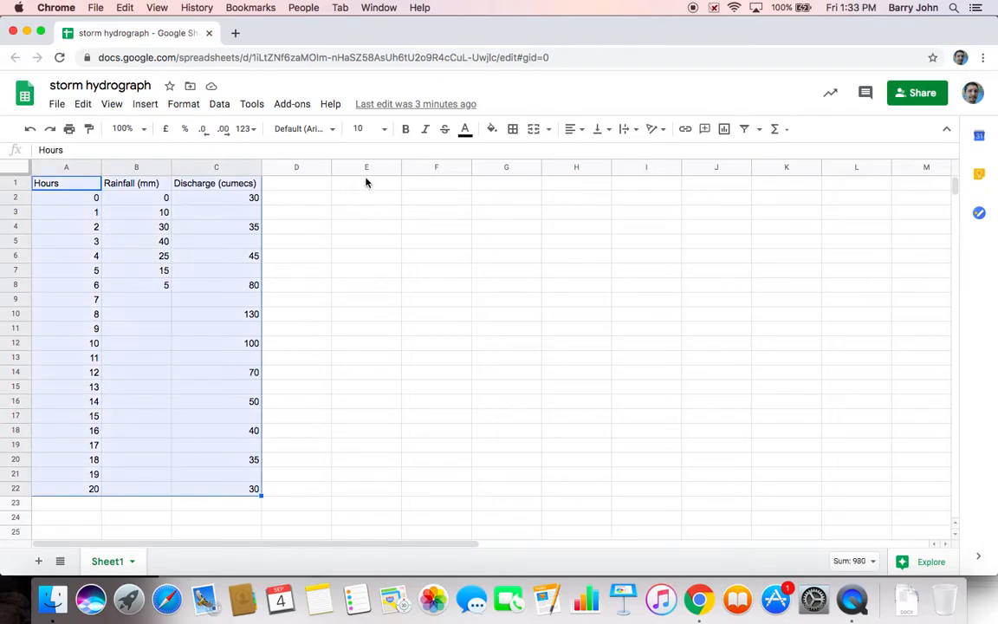
pyautogui.click(151, 110)
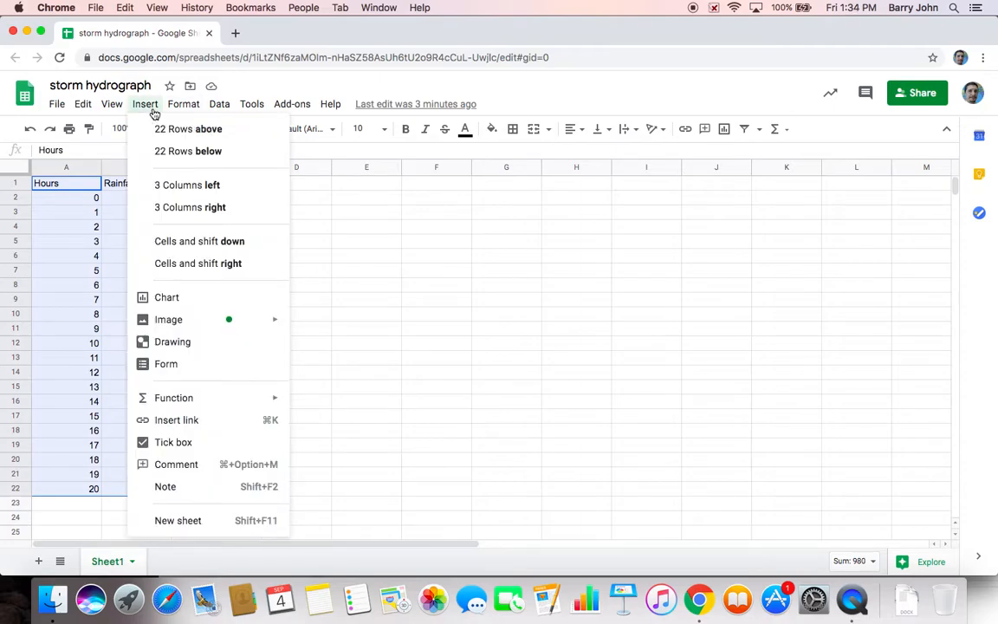
pyautogui.click(174, 297)
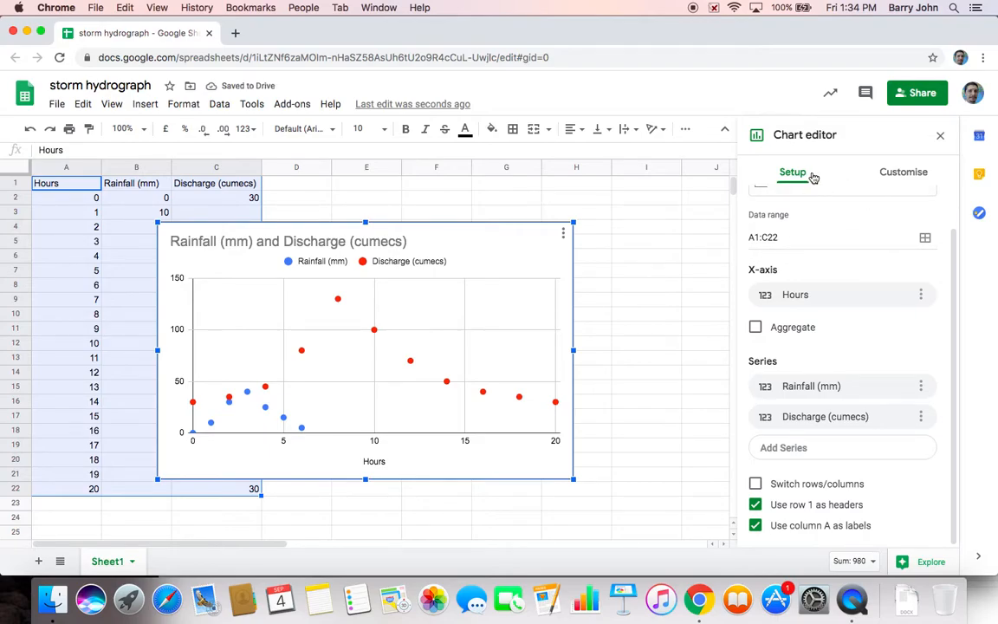
pyautogui.click(897, 174)
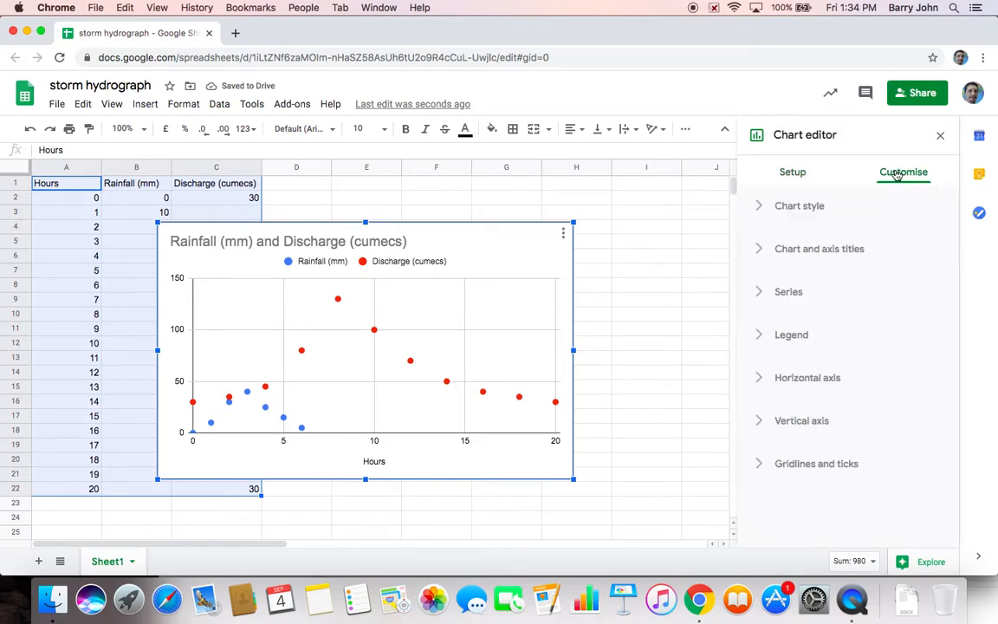
pyautogui.click(800, 205)
pyautogui.scroll(-1, 823, 230)
pyautogui.scroll(1, 823, 229)
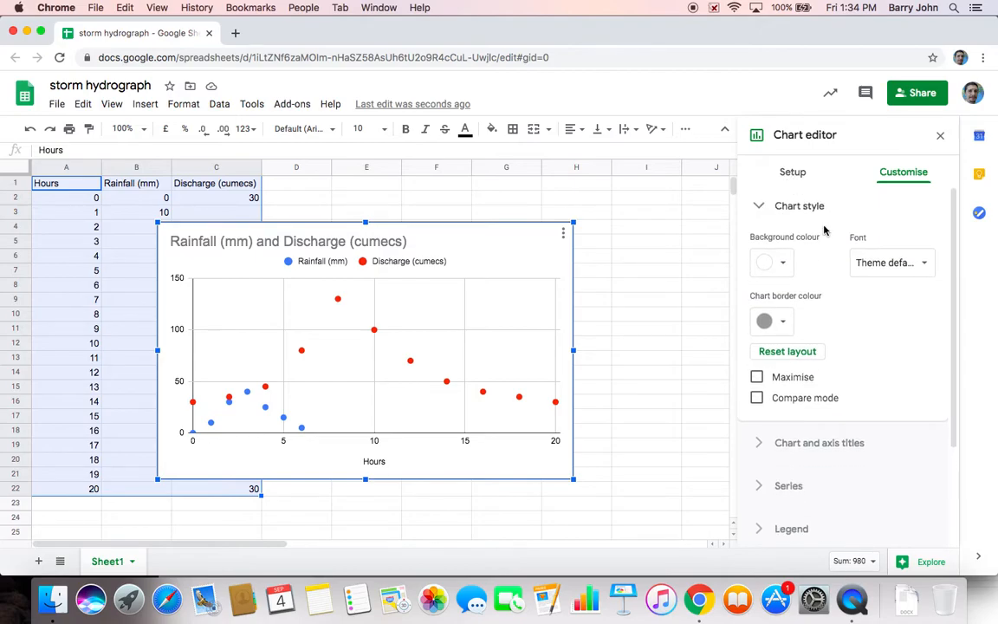
# Change the chart type to a combo chart with rainfall as columns and discharge as a line.
pyautogui.click(800, 176)
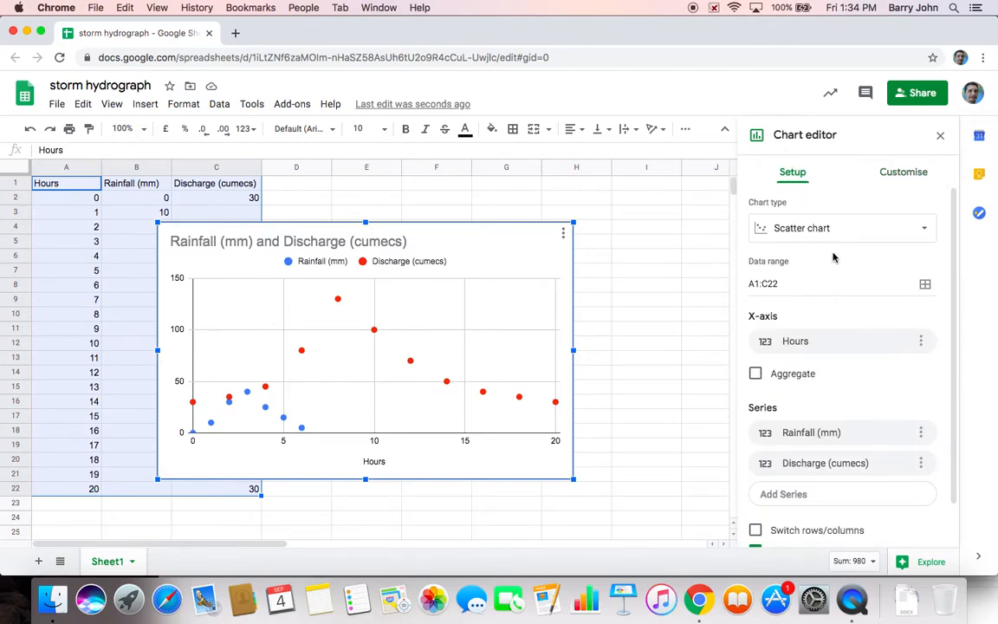
pyautogui.click(786, 230)
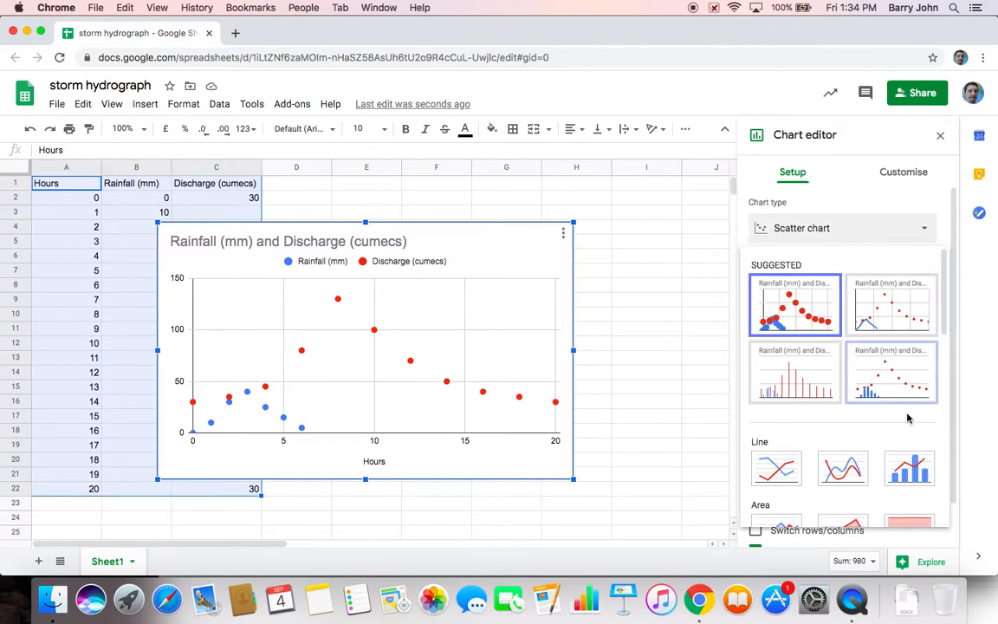
pyautogui.click(907, 473)
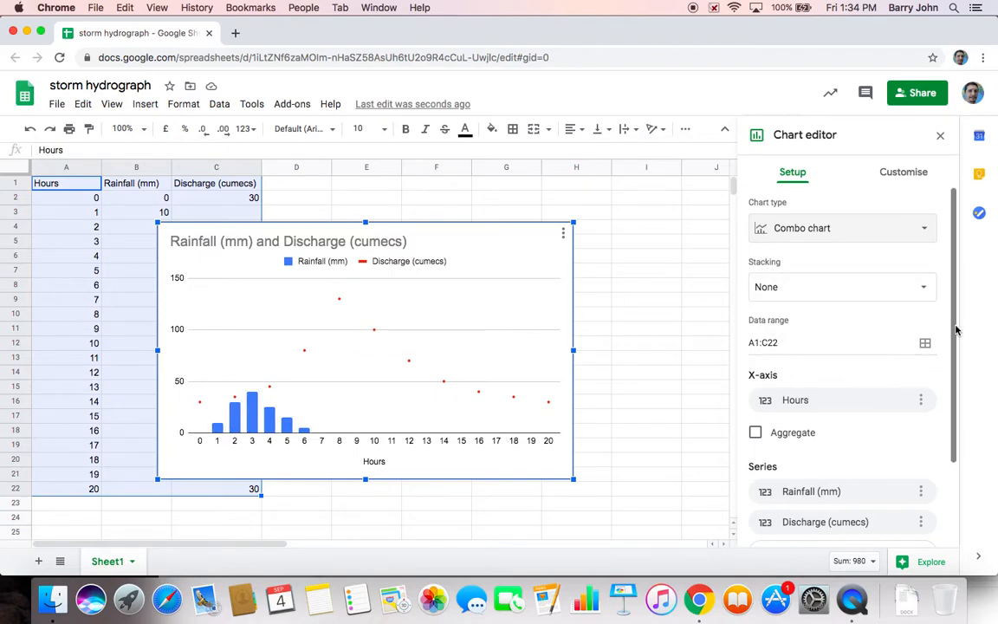
# Turn on Plot null values and Smooth in the chart style so the discharge points form a smooth curve.
pyautogui.moveTo(955, 327); pyautogui.dragTo(953, 379)
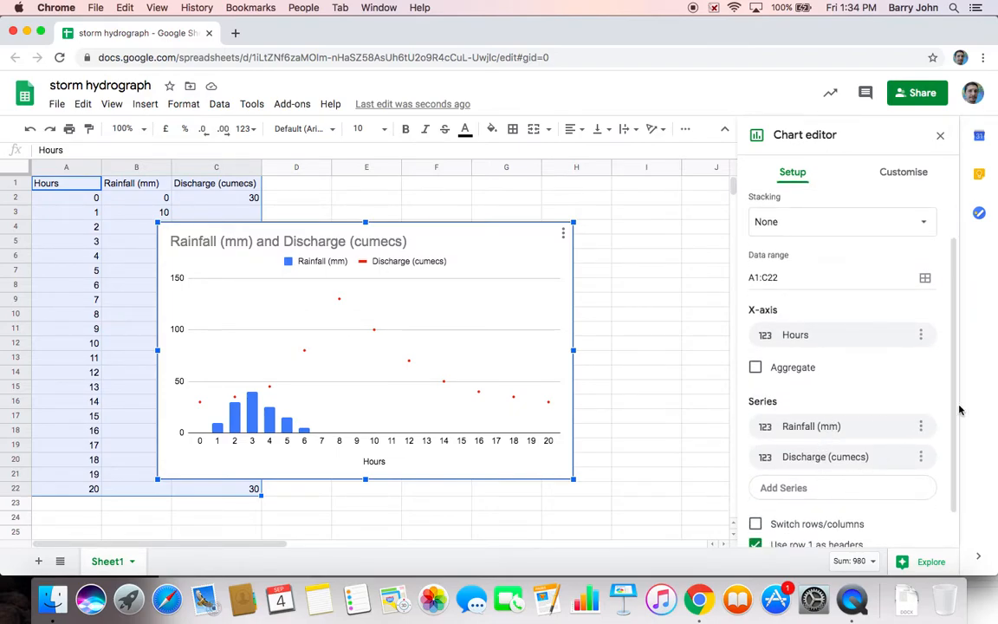
pyautogui.moveTo(955, 411); pyautogui.dragTo(956, 344)
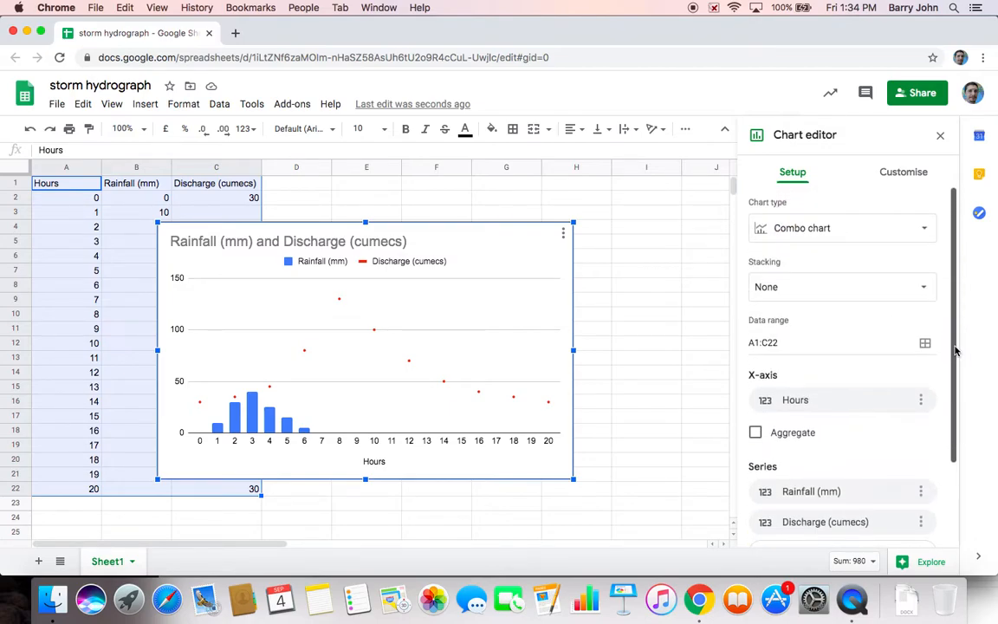
pyautogui.rightClick(564, 270)
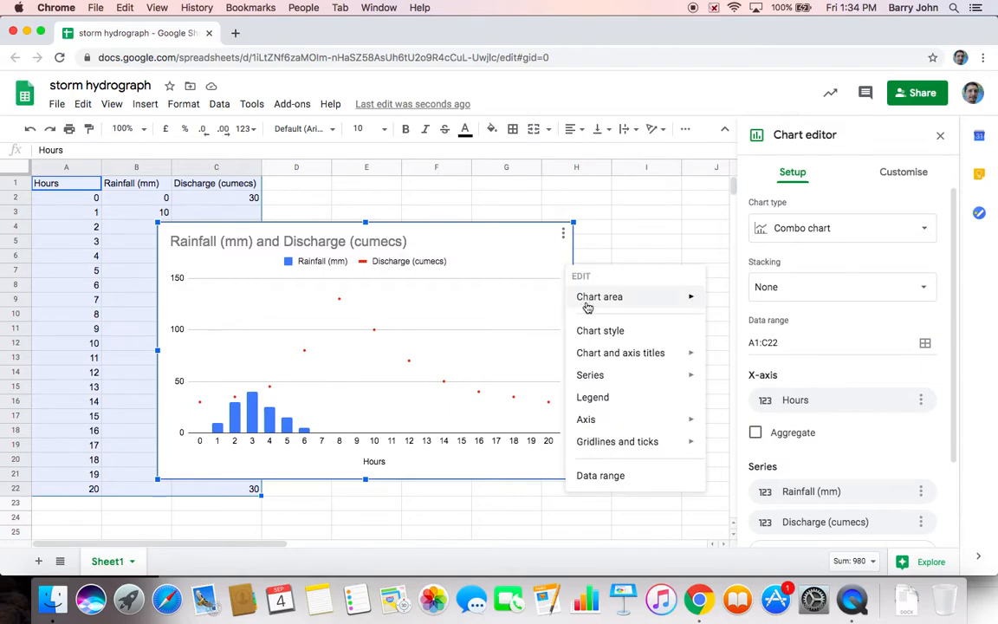
pyautogui.click(601, 333)
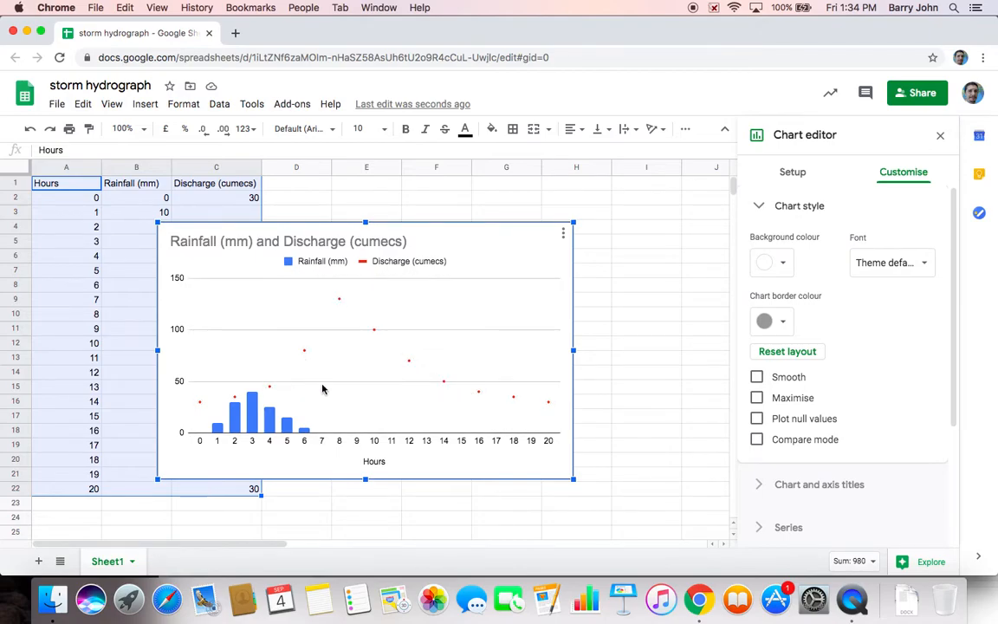
pyautogui.click(756, 419)
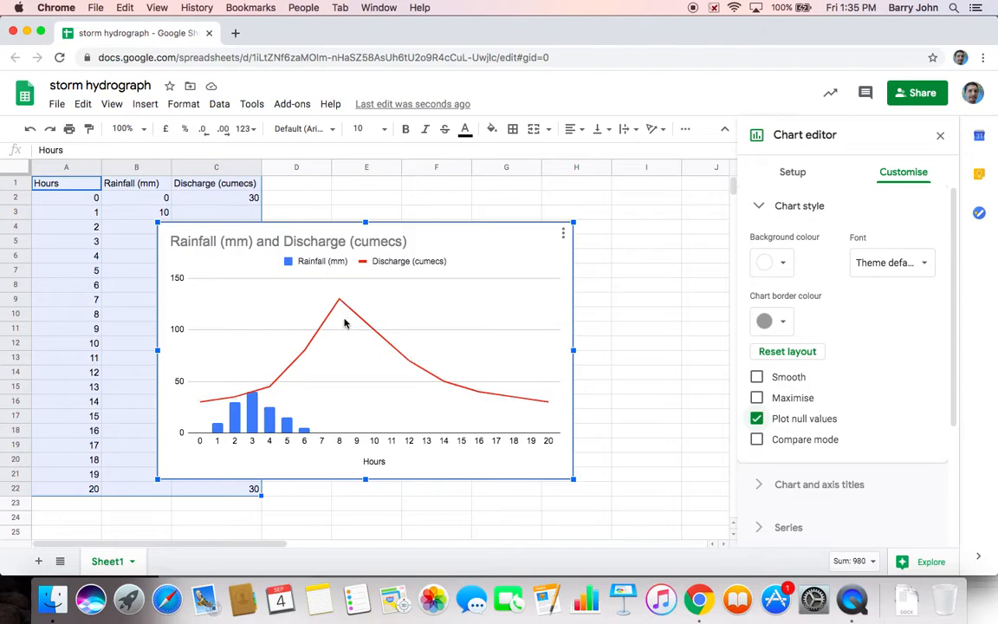
pyautogui.click(756, 378)
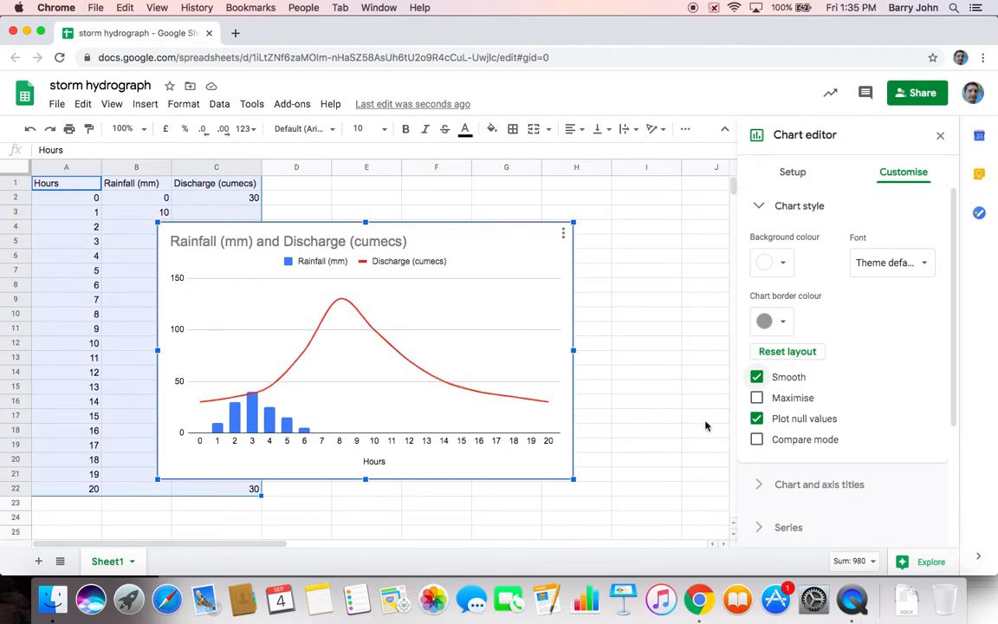
# Change the chart title to "Storm Hydrograph" and centre it above the chart.
pyautogui.click(771, 484)
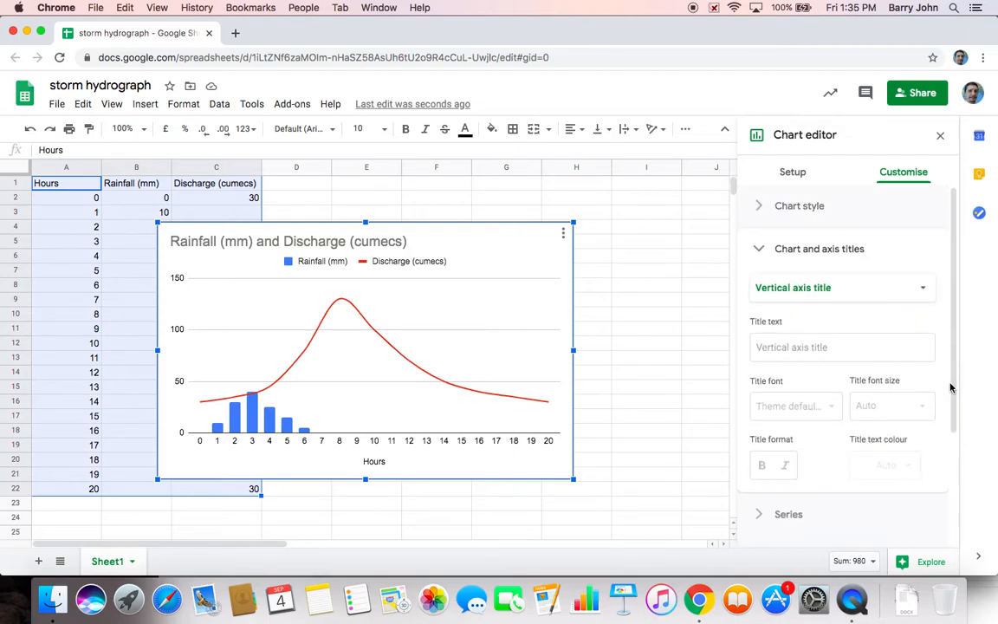
pyautogui.scroll(-1, 950, 387)
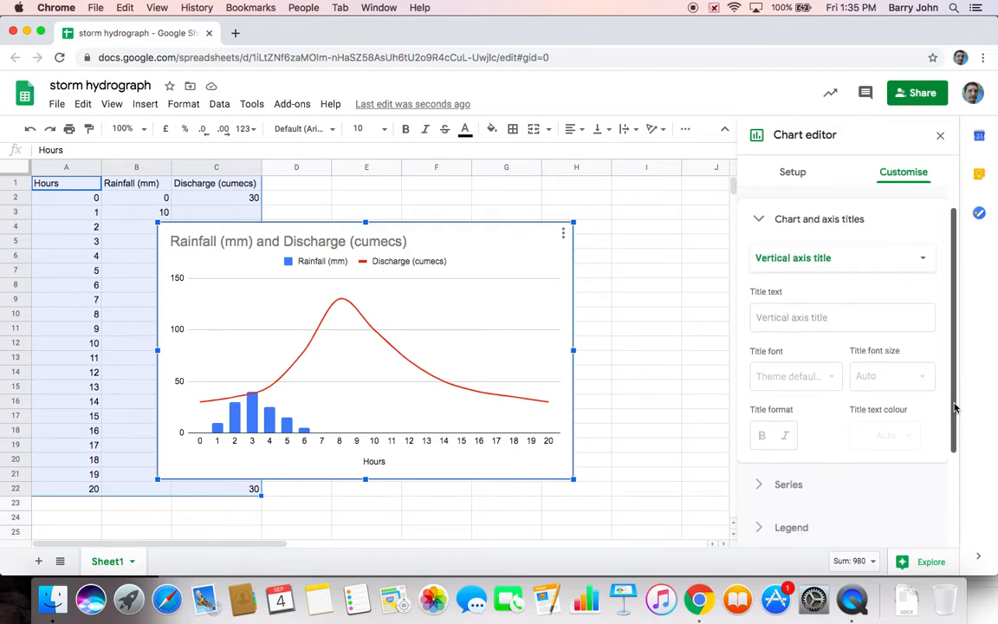
pyautogui.click(924, 260)
pyautogui.click(846, 234)
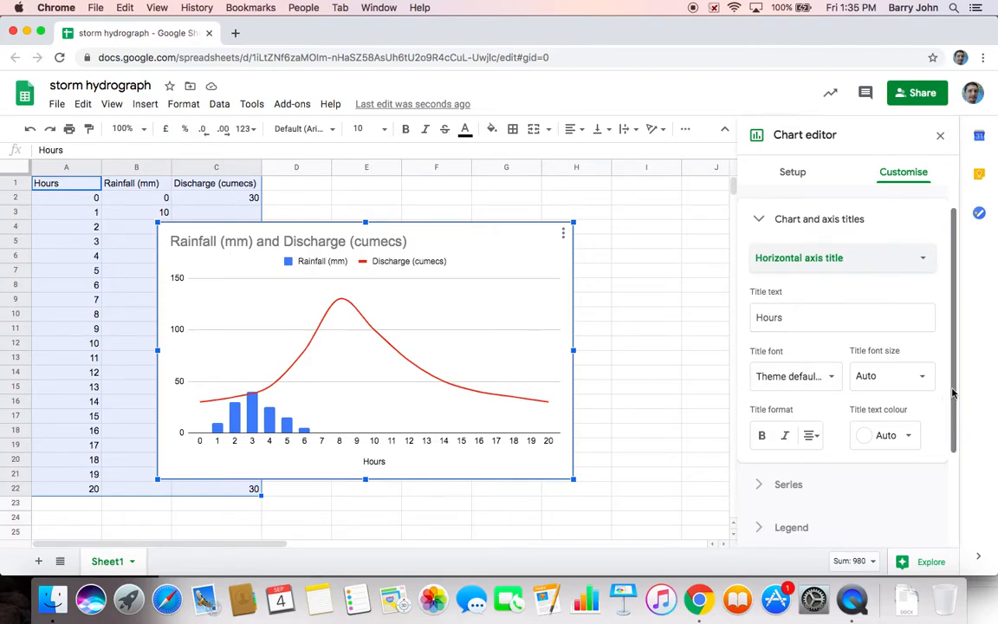
pyautogui.scroll(-1, 943, 399)
pyautogui.scroll(2, 946, 373)
pyautogui.click(923, 272)
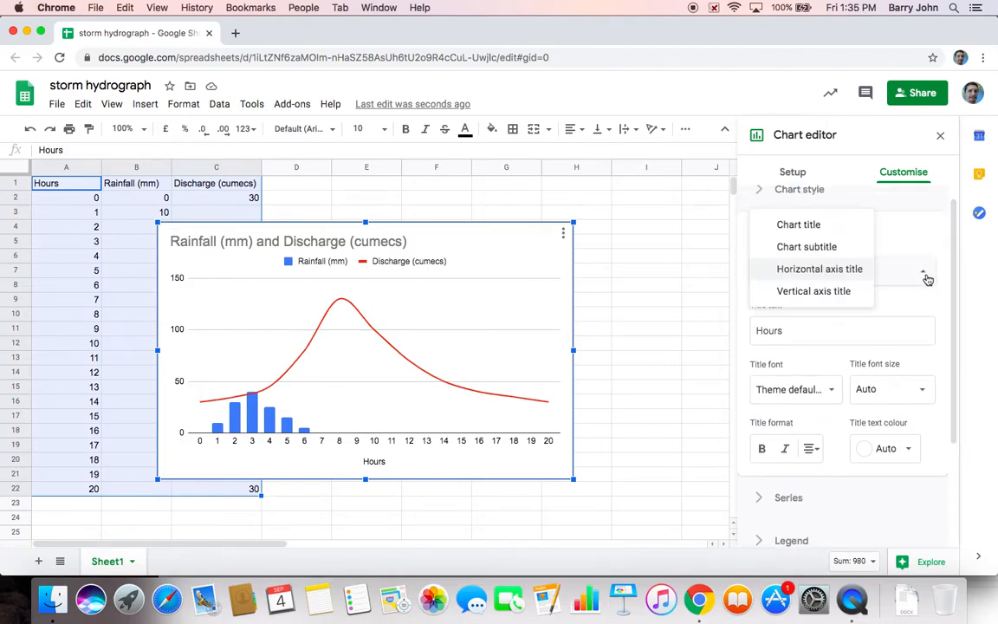
pyautogui.click(809, 225)
pyautogui.tripleClick(811, 335)
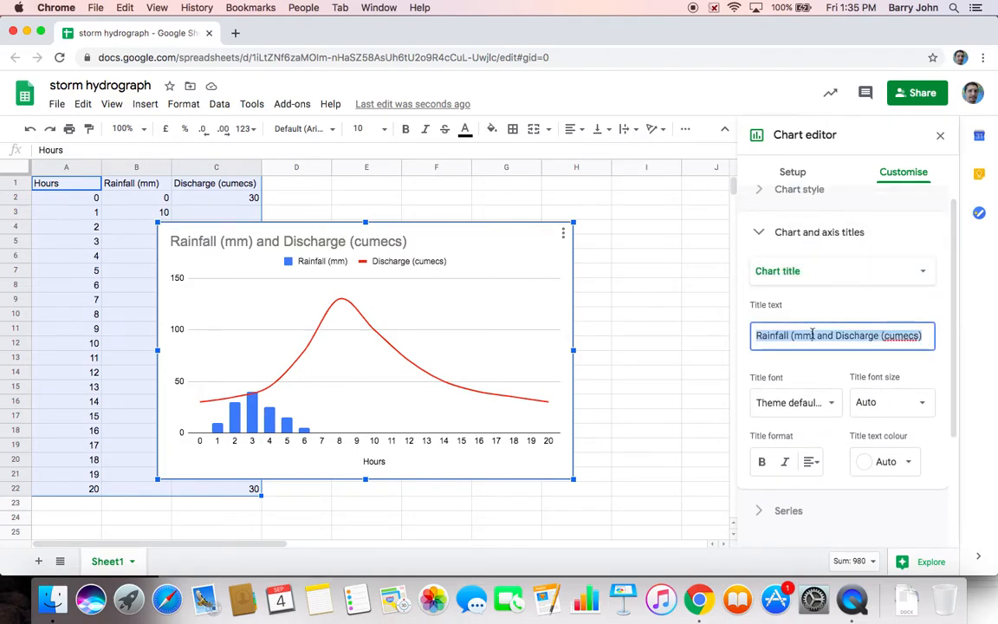
pyautogui.write('Storm Hydrograph')
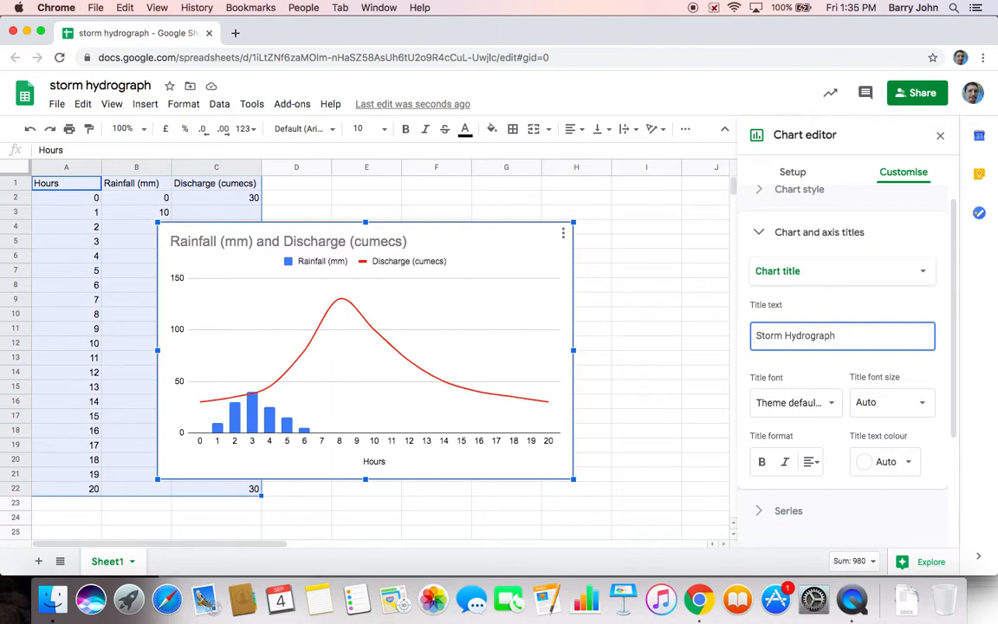
pyautogui.click(837, 364)
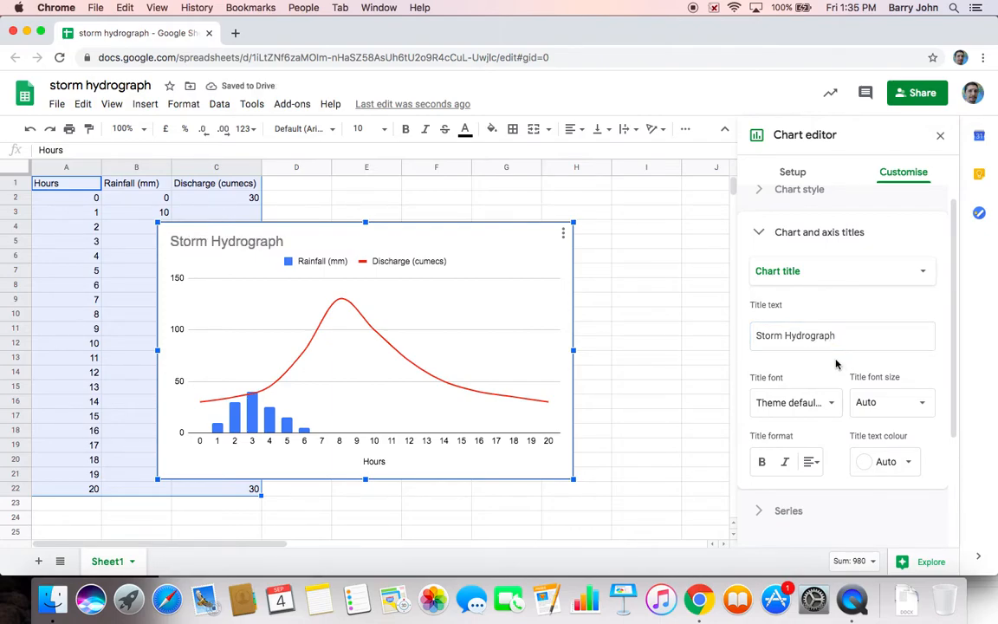
pyautogui.click(814, 462)
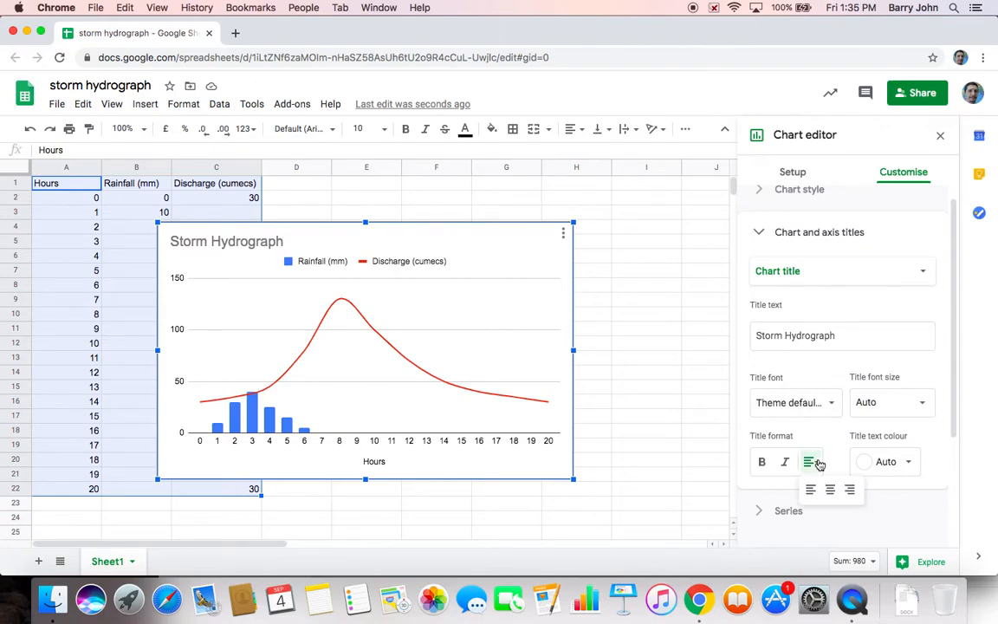
pyautogui.click(829, 489)
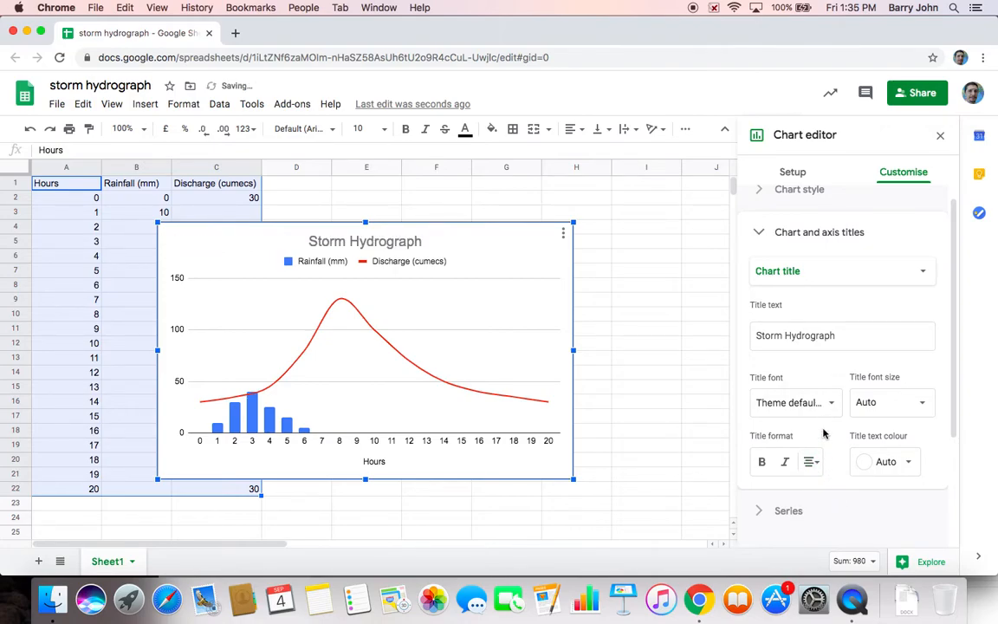
# Delete the legend from the chart.
pyautogui.click(377, 262)
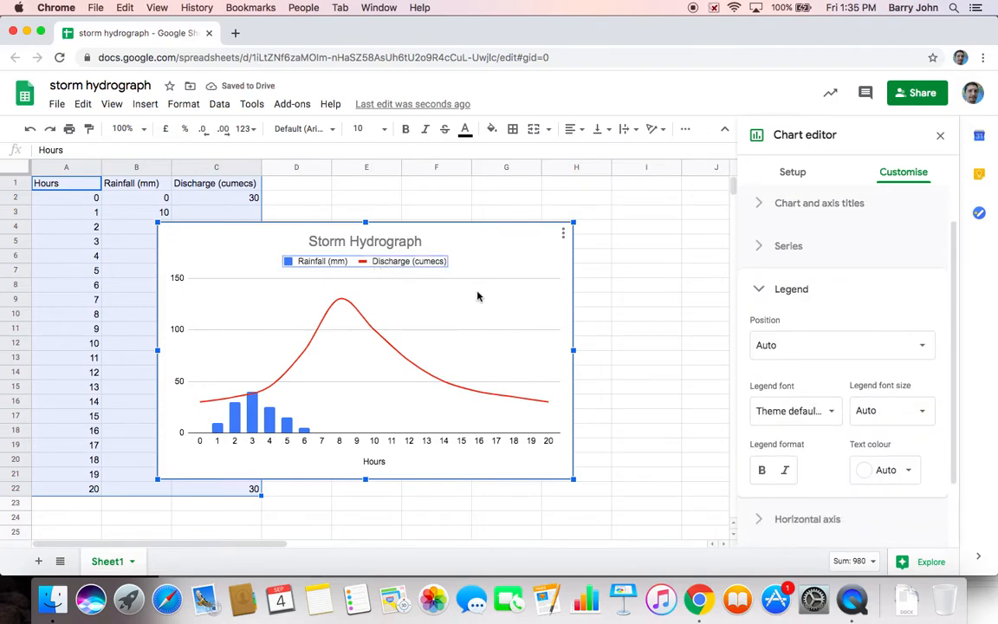
pyautogui.press('Delete')
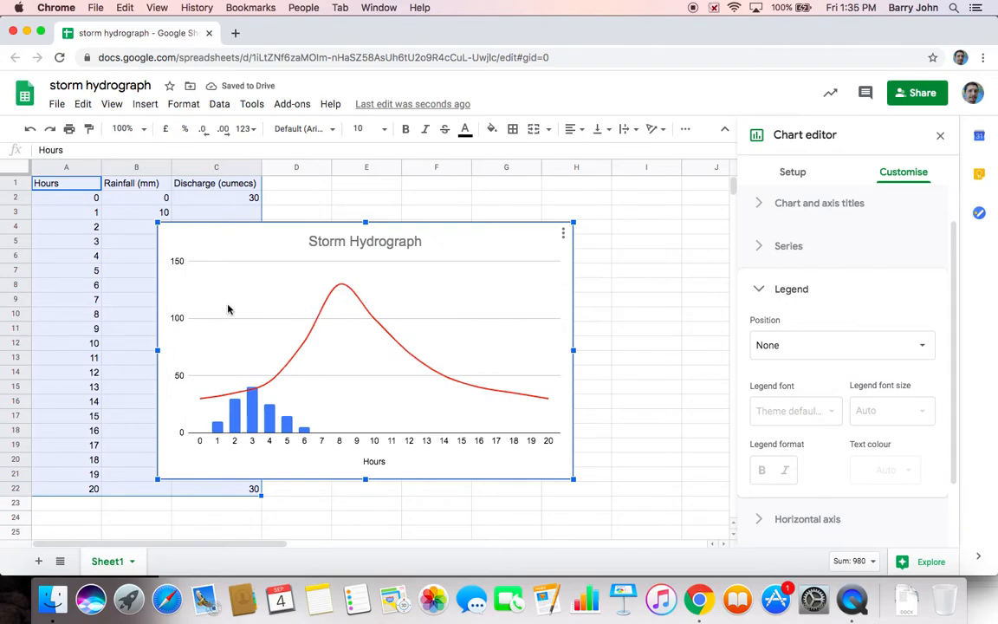
pyautogui.click(763, 290)
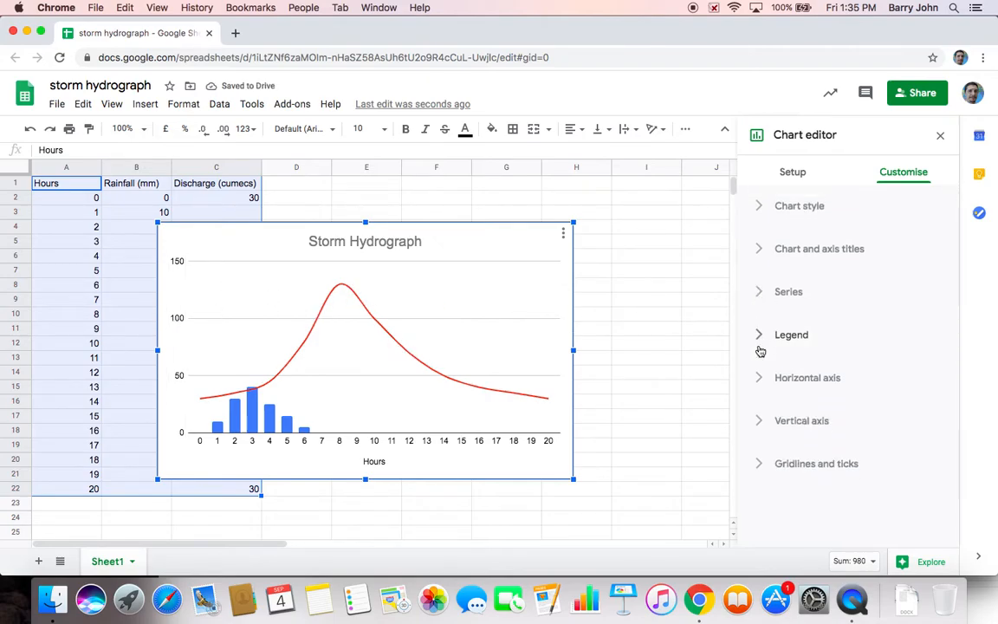
# Show the axis line on the chart's vertical axis.
pyautogui.click(788, 423)
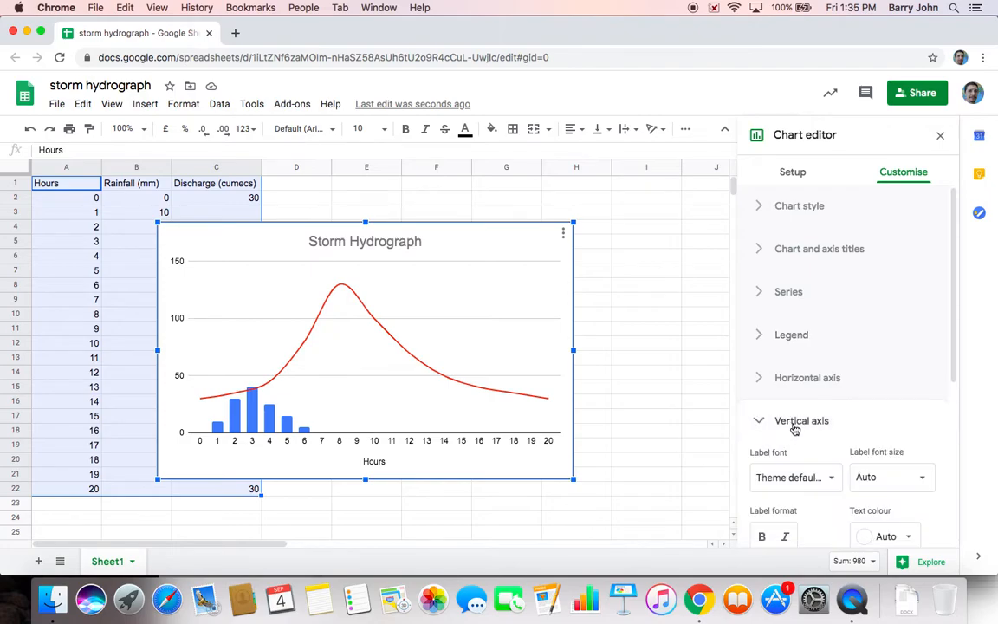
pyautogui.moveTo(953, 345); pyautogui.dragTo(953, 488)
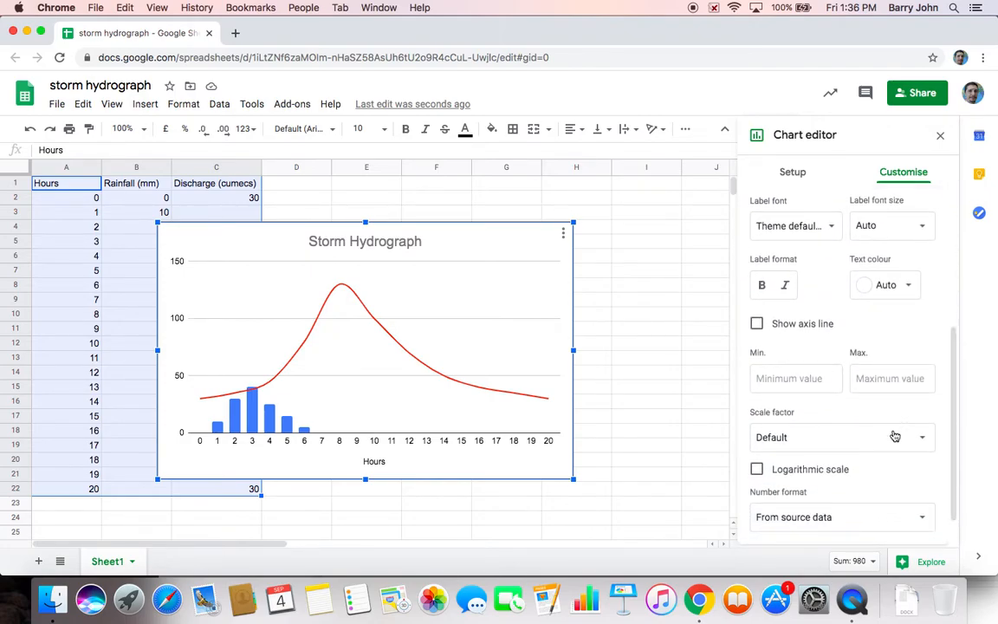
pyautogui.click(756, 324)
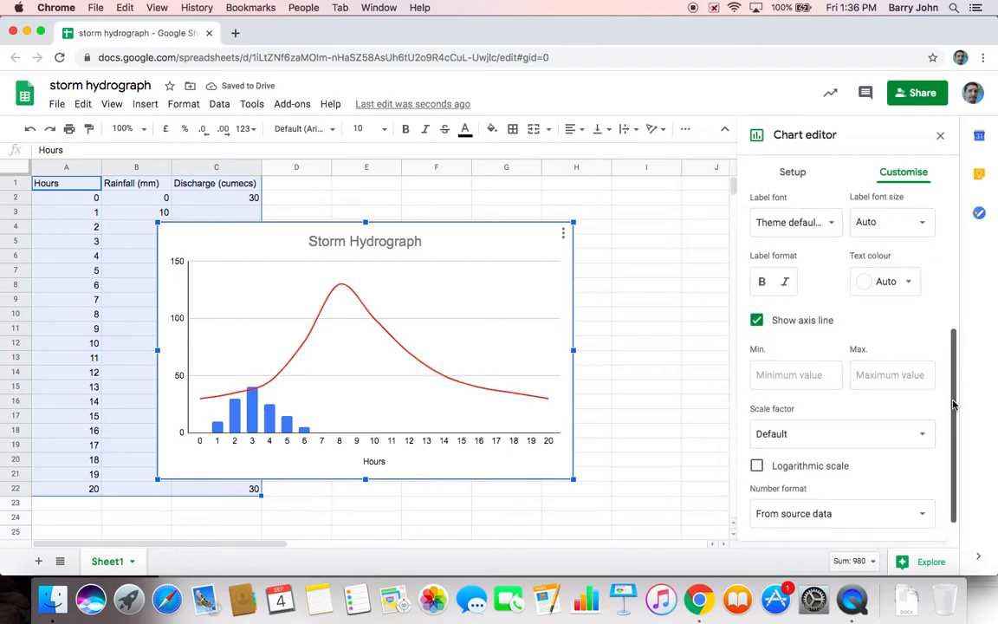
pyautogui.scroll(-2, 951, 402)
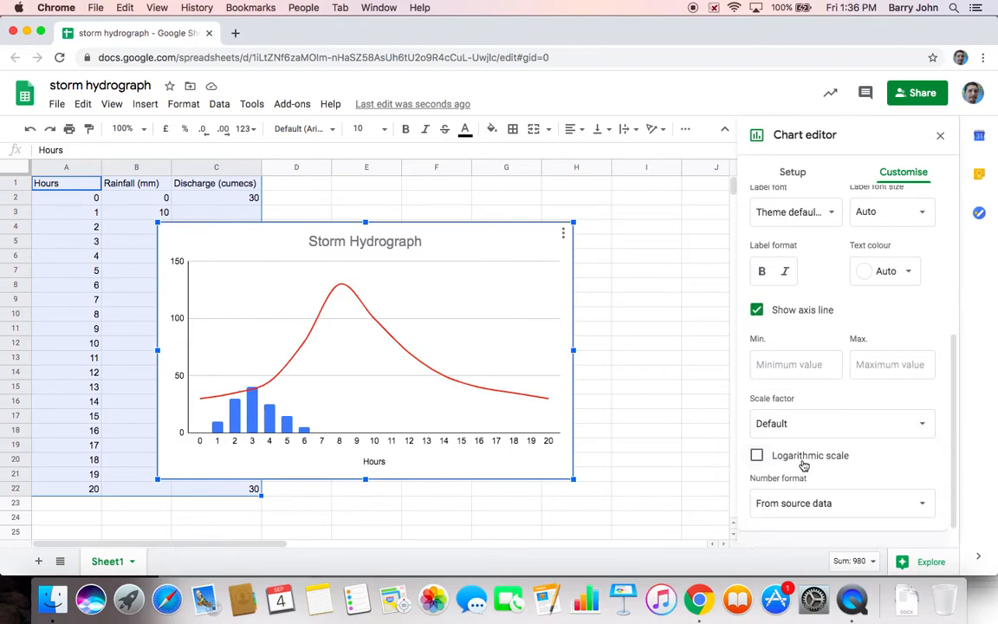
# Try the logarithmic scale on the chart's vertical axis and switch it back off.
pyautogui.click(757, 457)
pyautogui.click(757, 457)
# Set the vertical axis title to the suggested "Rainfall (mm), Discharge (cumecs)" and leave the chart editor.
pyautogui.moveTo(952, 416); pyautogui.dragTo(933, 258)
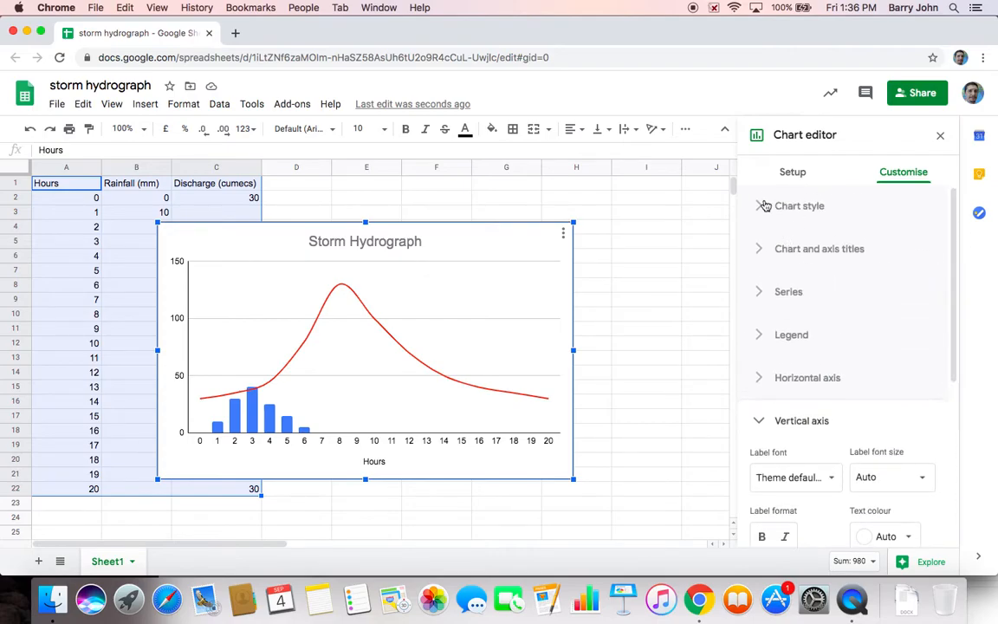
pyautogui.click(761, 251)
pyautogui.click(842, 290)
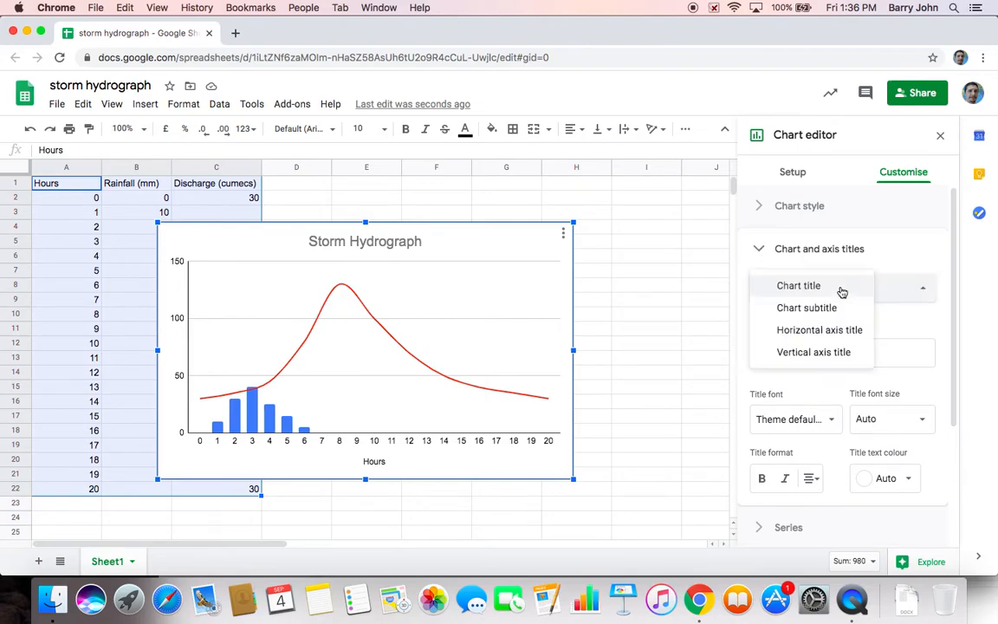
pyautogui.click(823, 353)
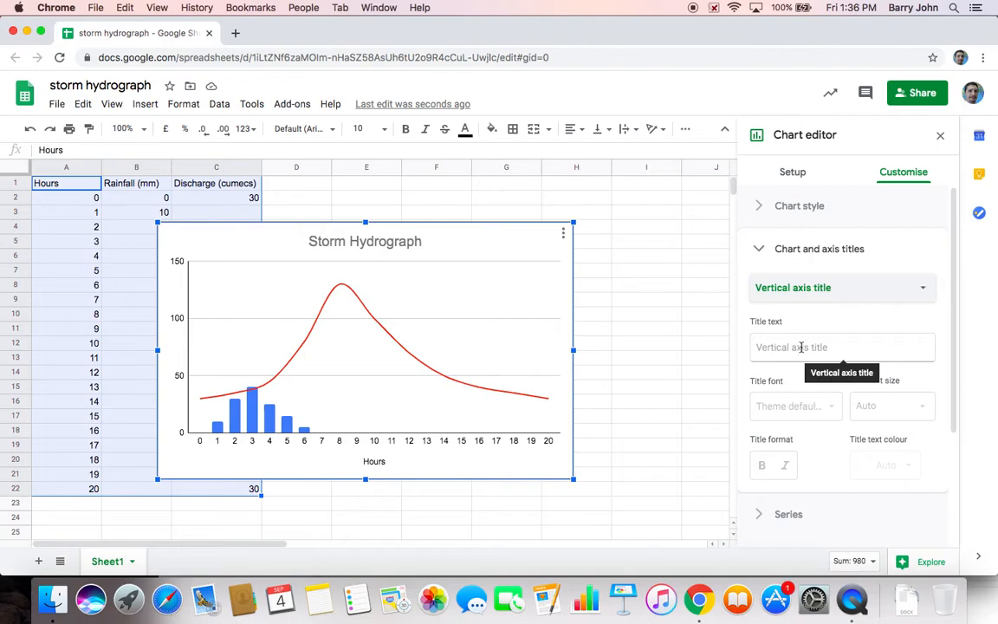
pyautogui.click(800, 347)
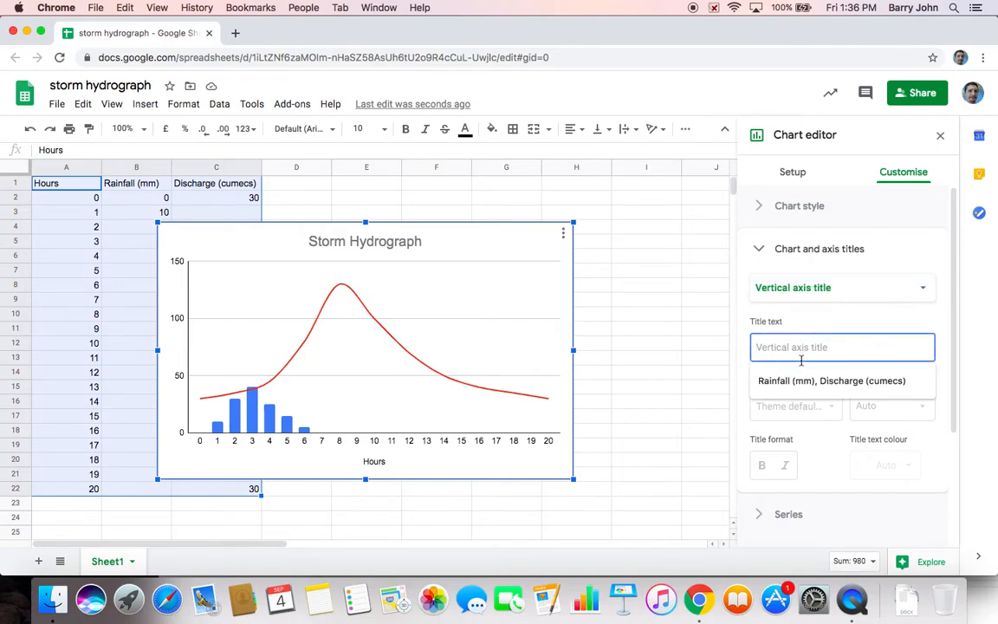
pyautogui.click(794, 381)
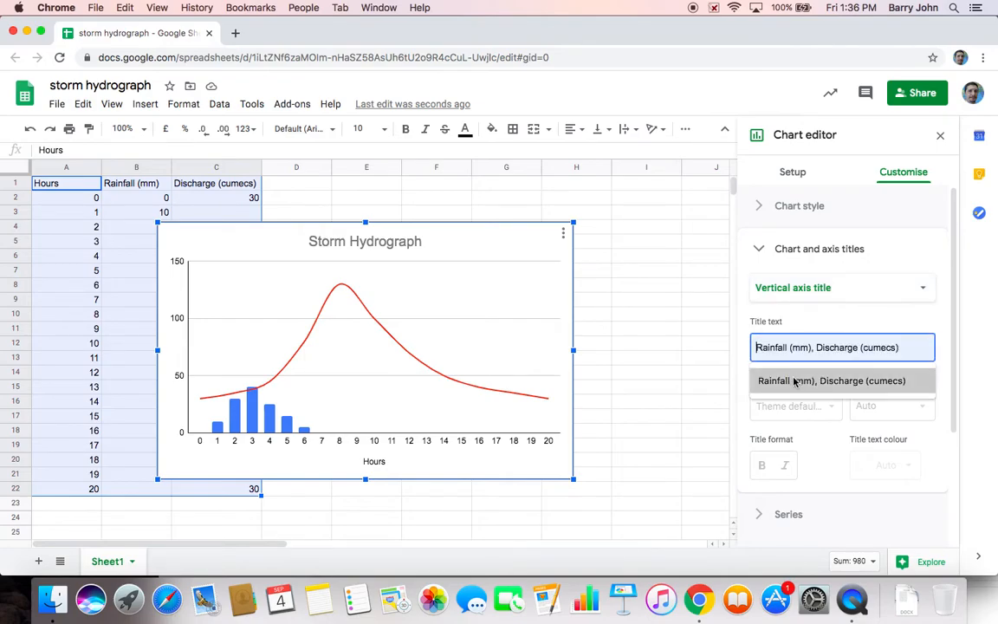
pyautogui.click(857, 383)
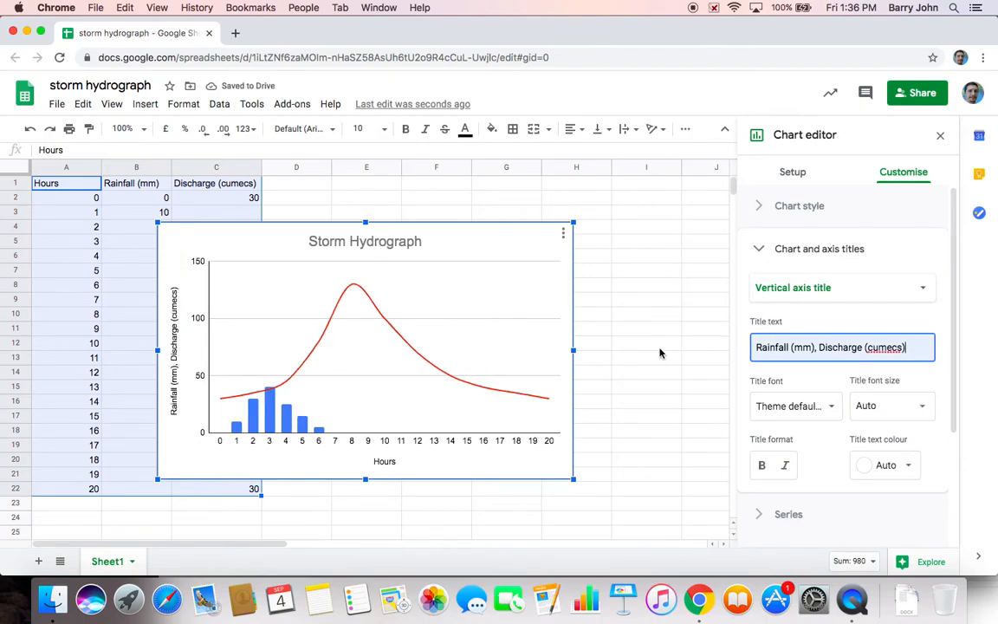
pyautogui.click(632, 373)
# Reopen the chart editor for the storm hydrograph at its chart style customisation settings.
pyautogui.click(401, 324)
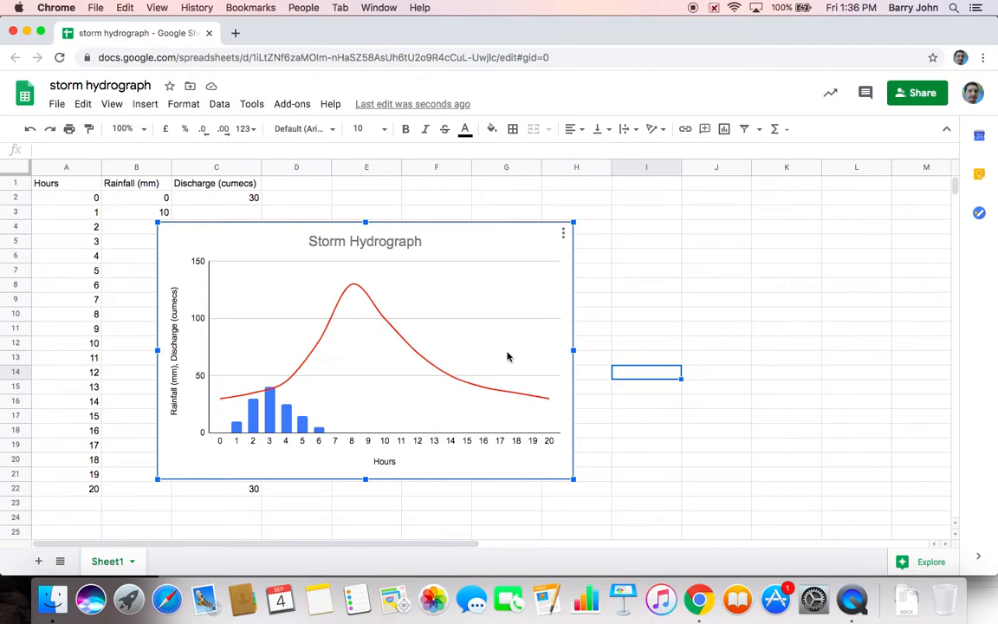
pyautogui.rightClick(570, 286)
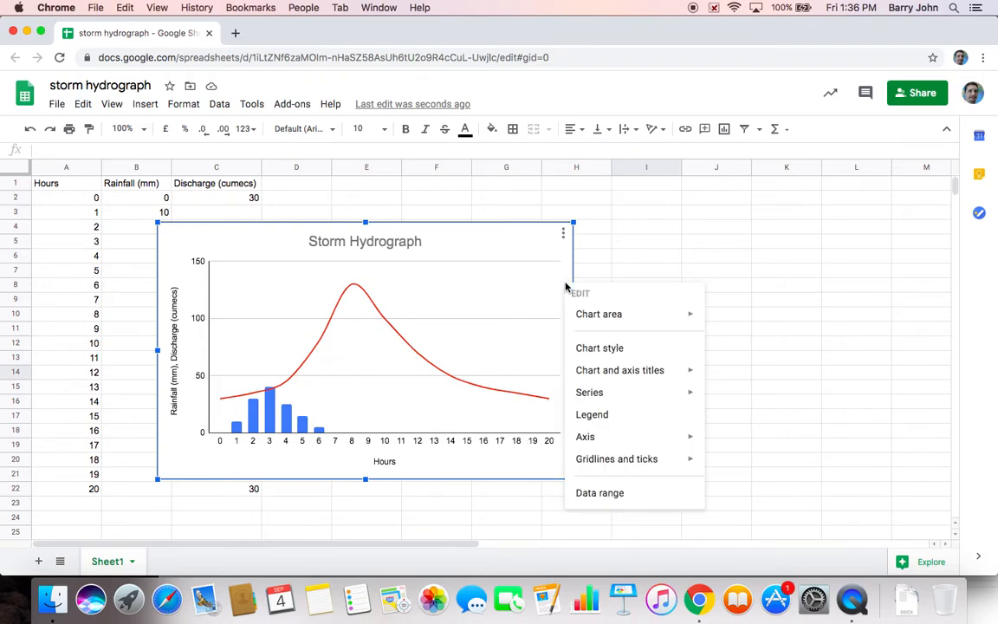
pyautogui.click(595, 347)
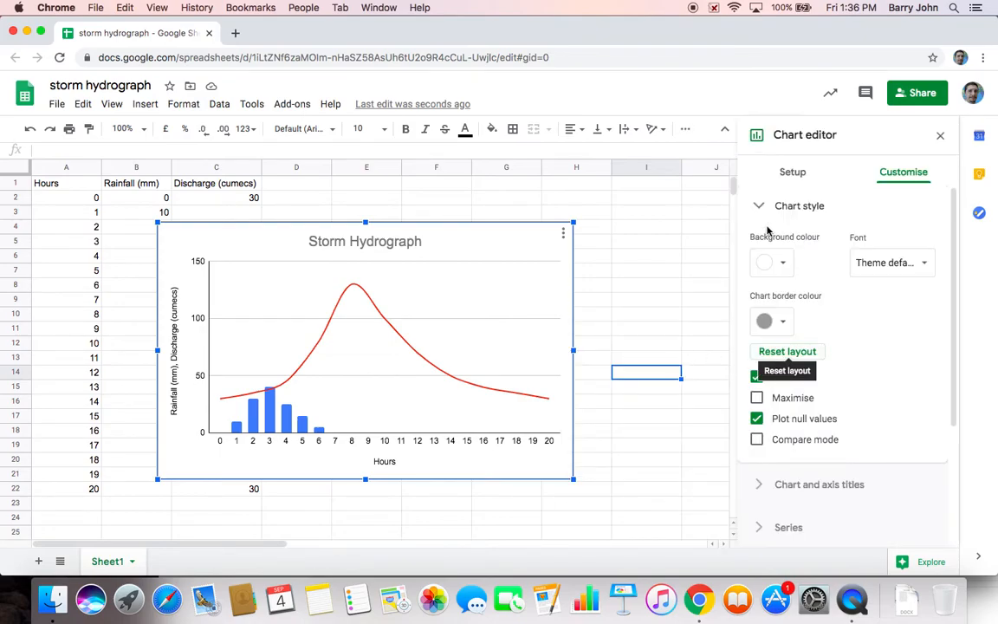
pyautogui.click(793, 171)
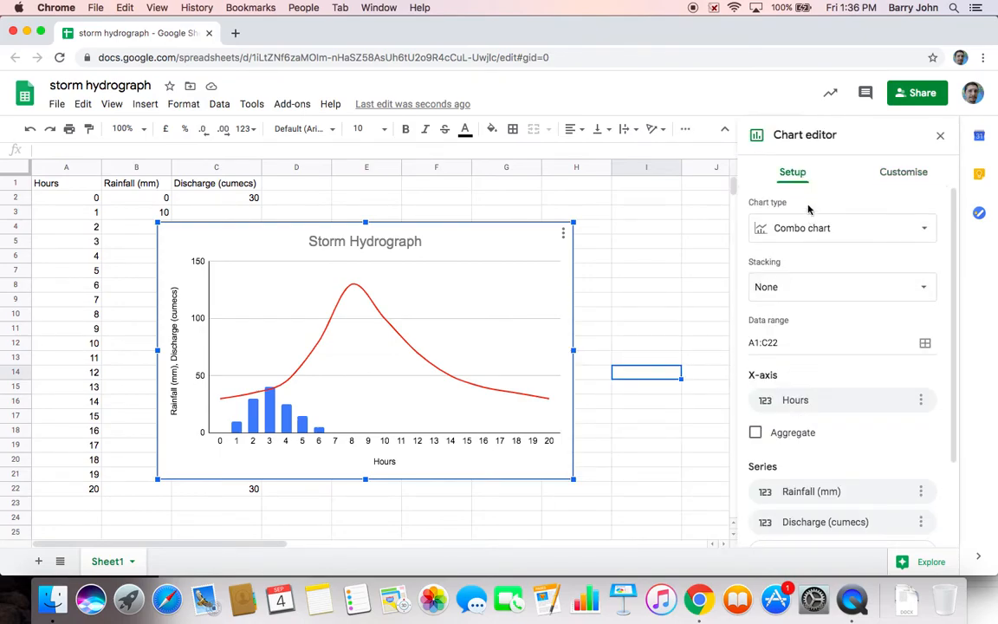
pyautogui.click(889, 174)
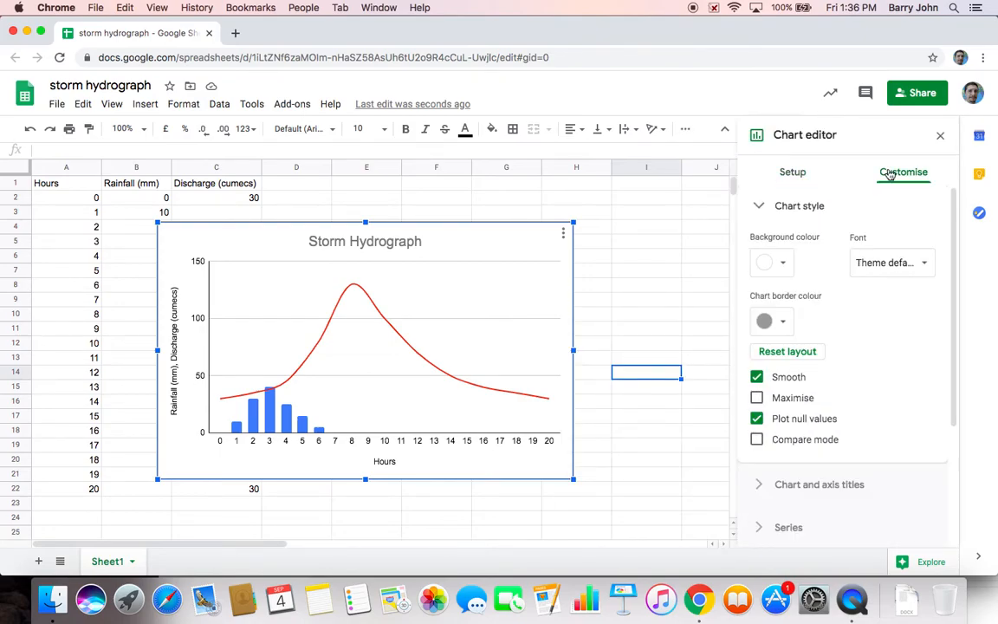
pyautogui.click(205, 266)
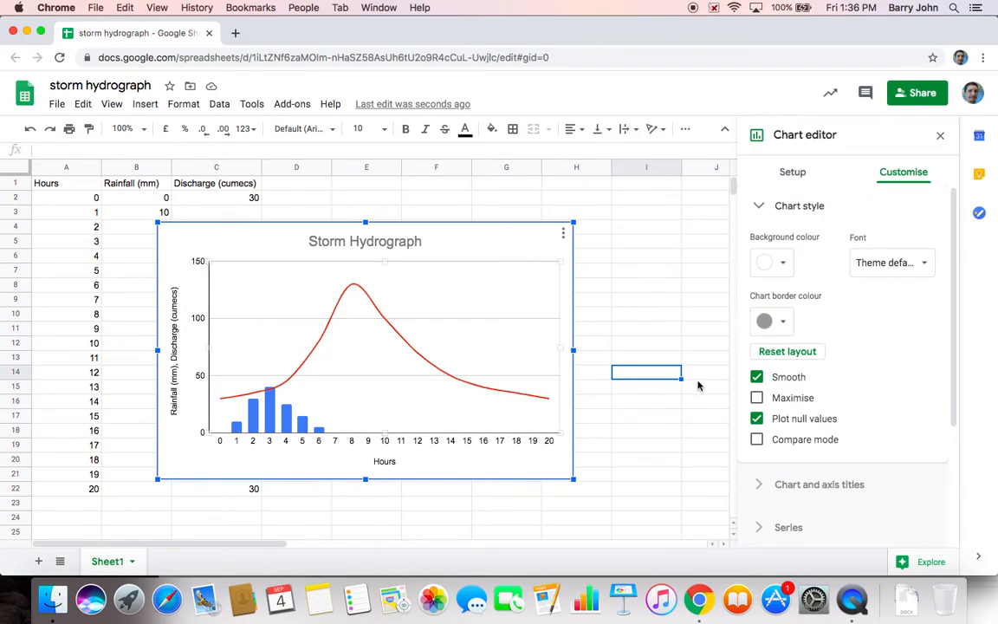
# Turn on minor gridlines for the chart's vertical axis.
pyautogui.click(763, 485)
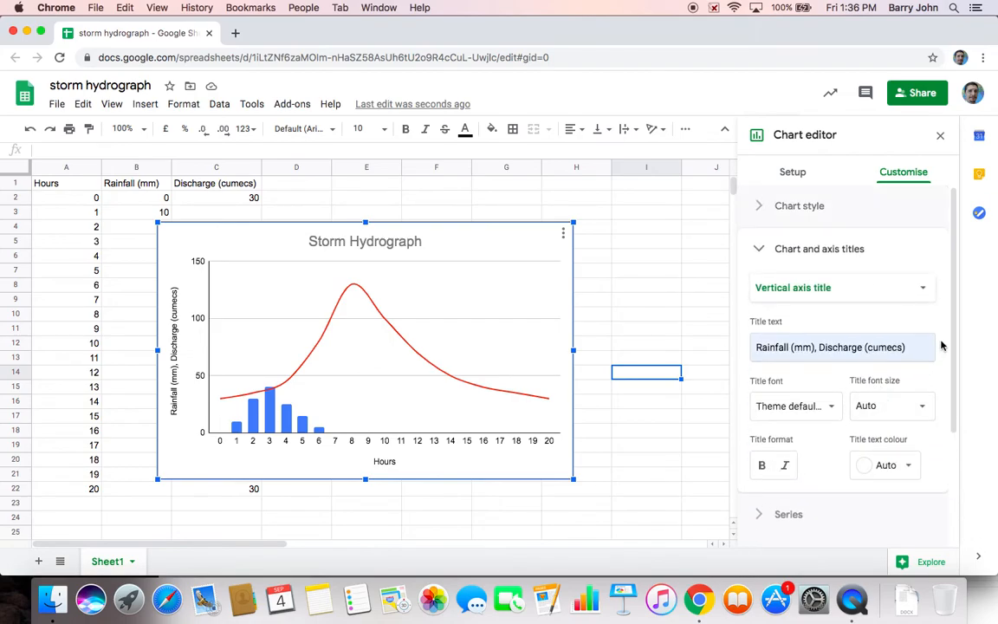
pyautogui.moveTo(950, 320); pyautogui.dragTo(962, 436)
pyautogui.click(757, 484)
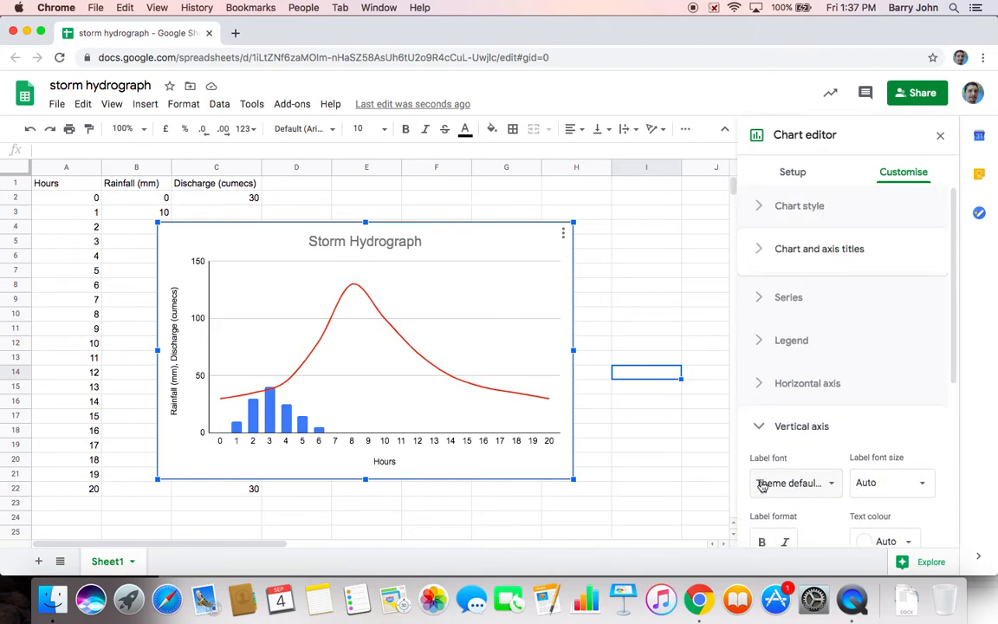
pyautogui.moveTo(953, 366); pyautogui.dragTo(964, 508)
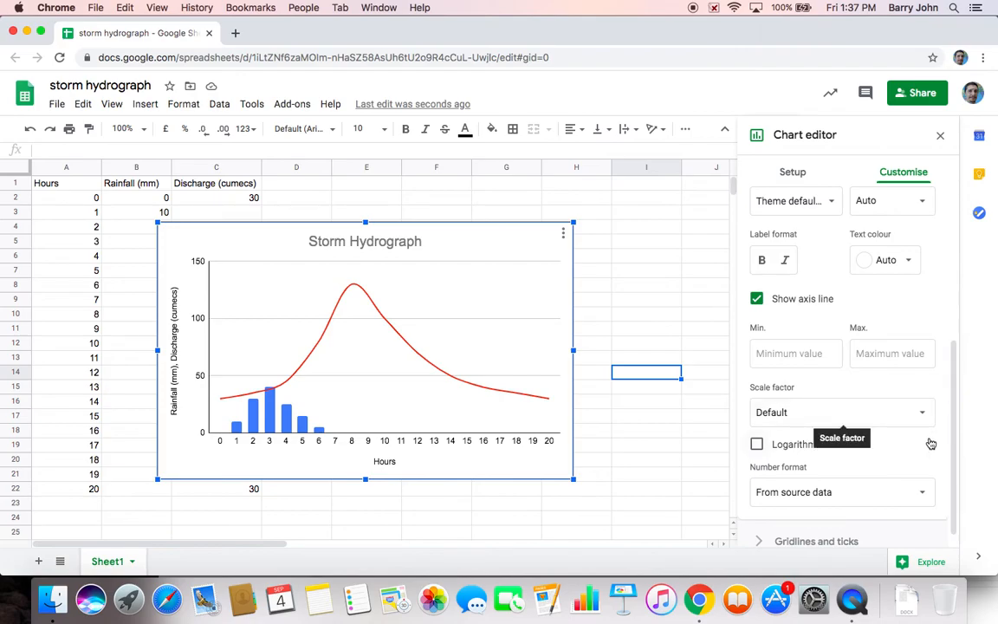
pyautogui.moveTo(954, 433); pyautogui.dragTo(955, 449)
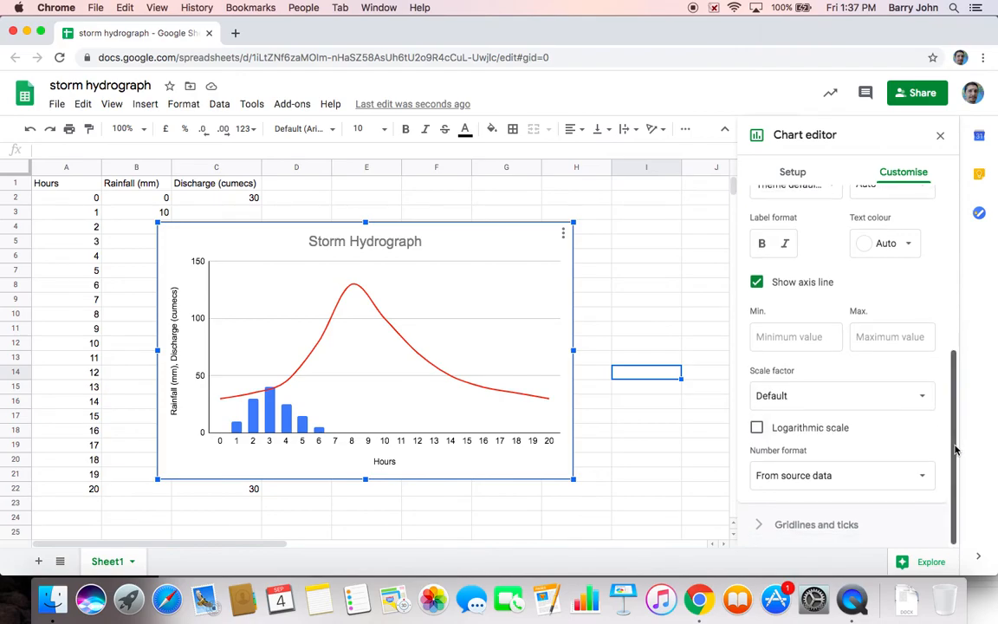
pyautogui.click(773, 525)
pyautogui.moveTo(953, 351); pyautogui.dragTo(971, 499)
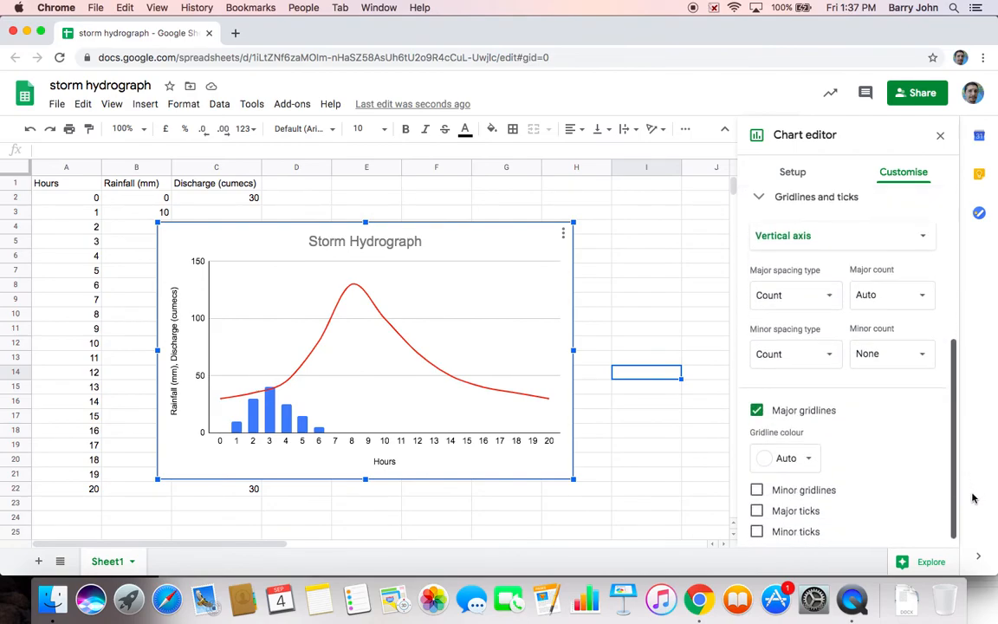
pyautogui.click(756, 483)
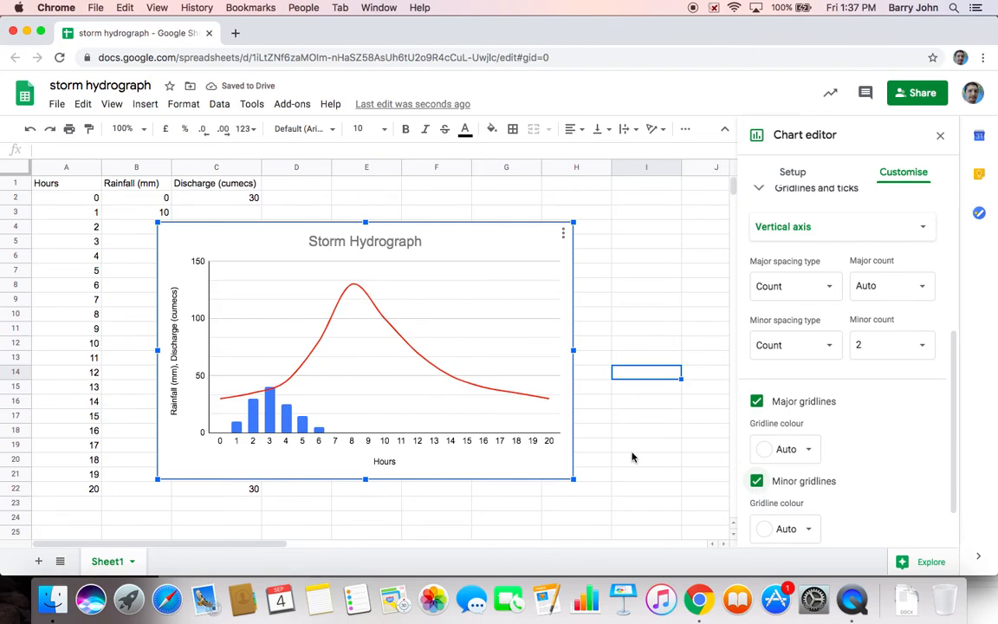
pyautogui.click(853, 600)
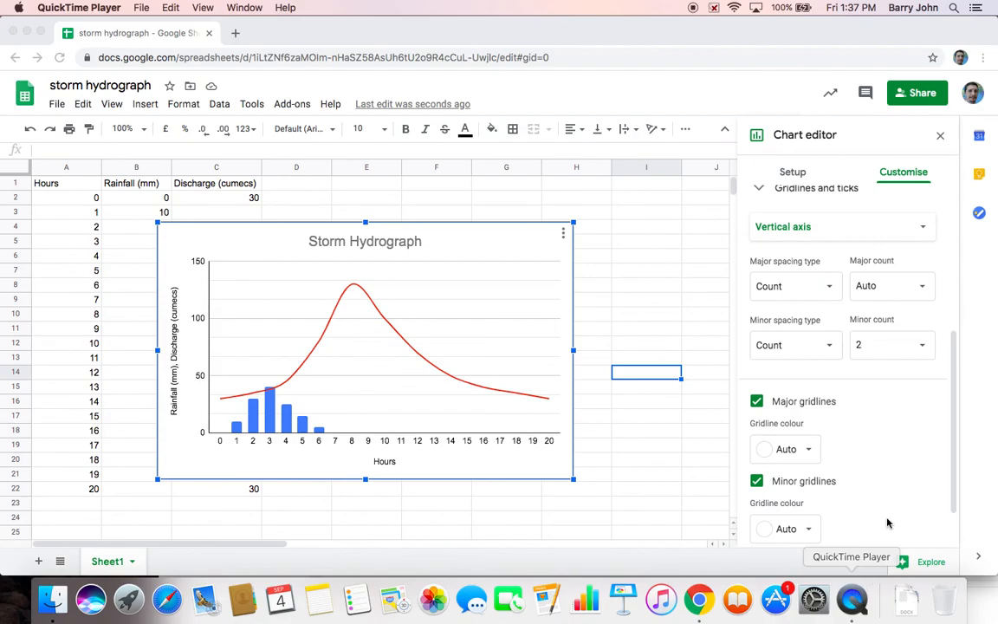
pyautogui.rightClick(853, 601)
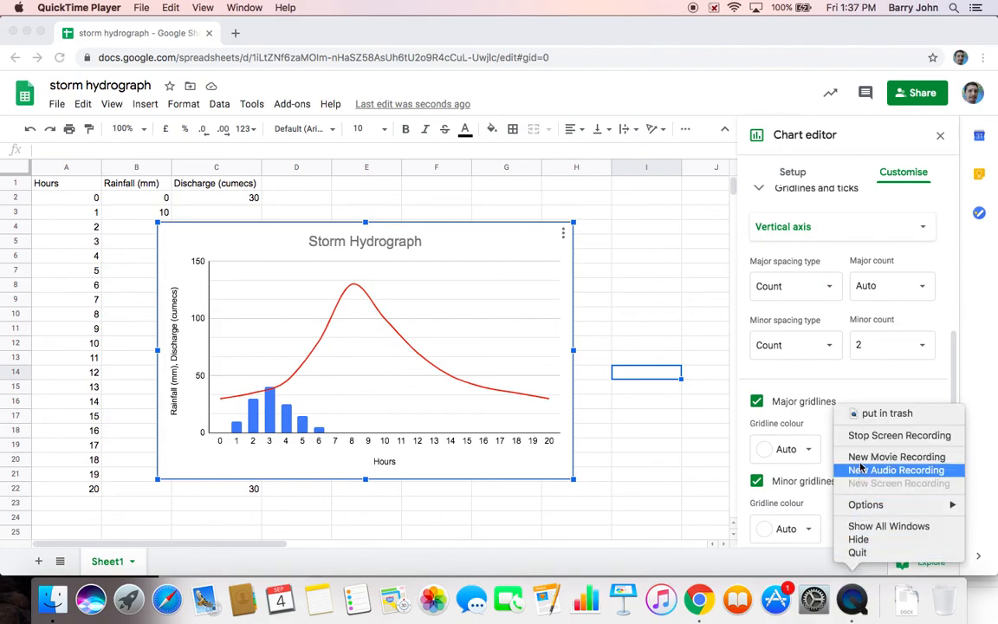